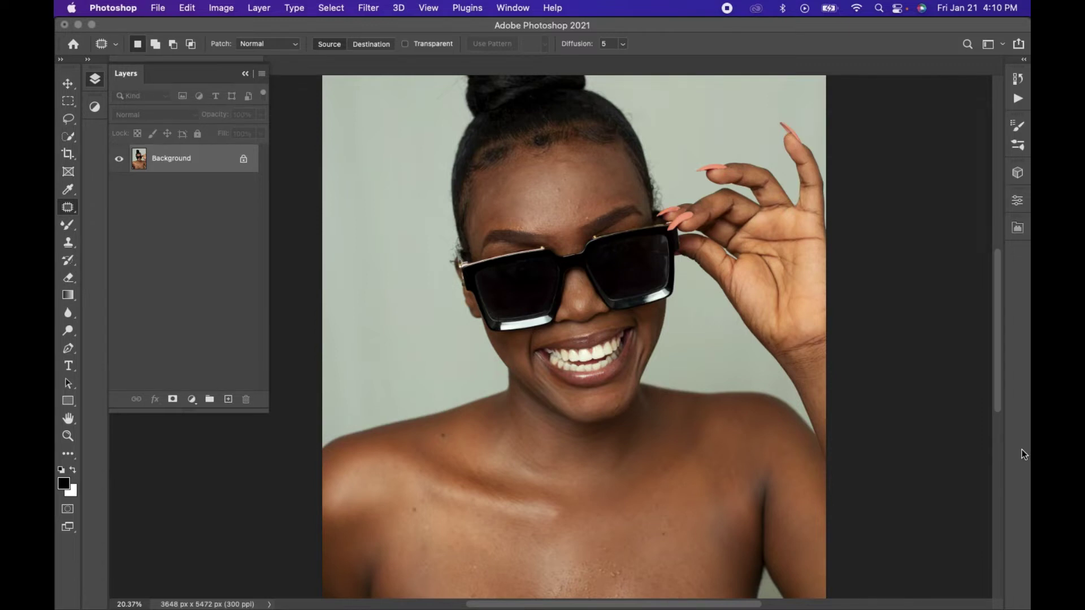
Scroll around the portrait to inspect the forehead blemishes
scroll(689, 336, down, 3)
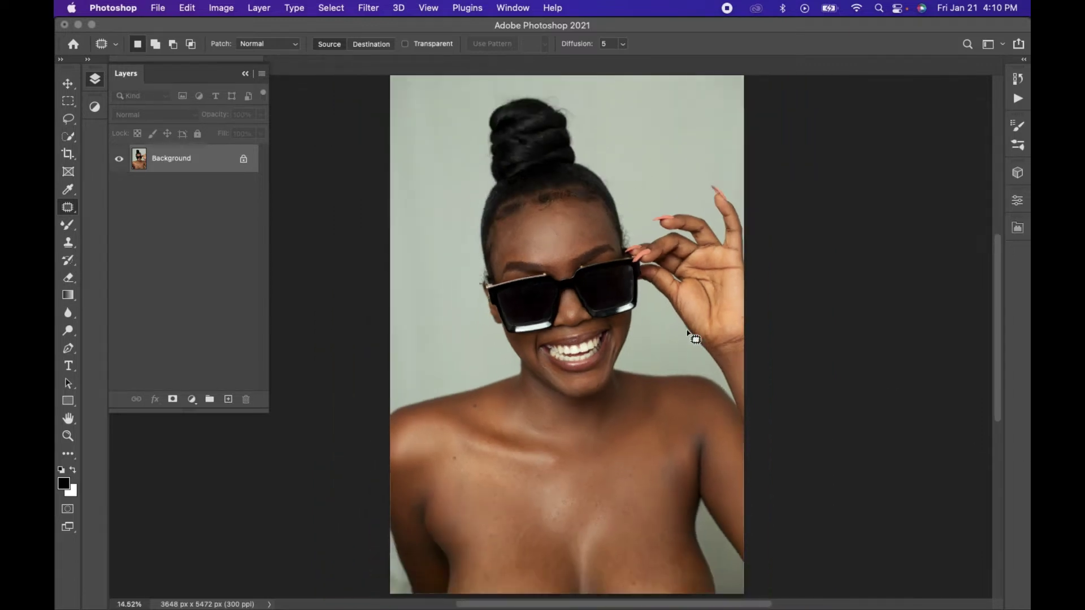
scroll(690, 337, up, 5)
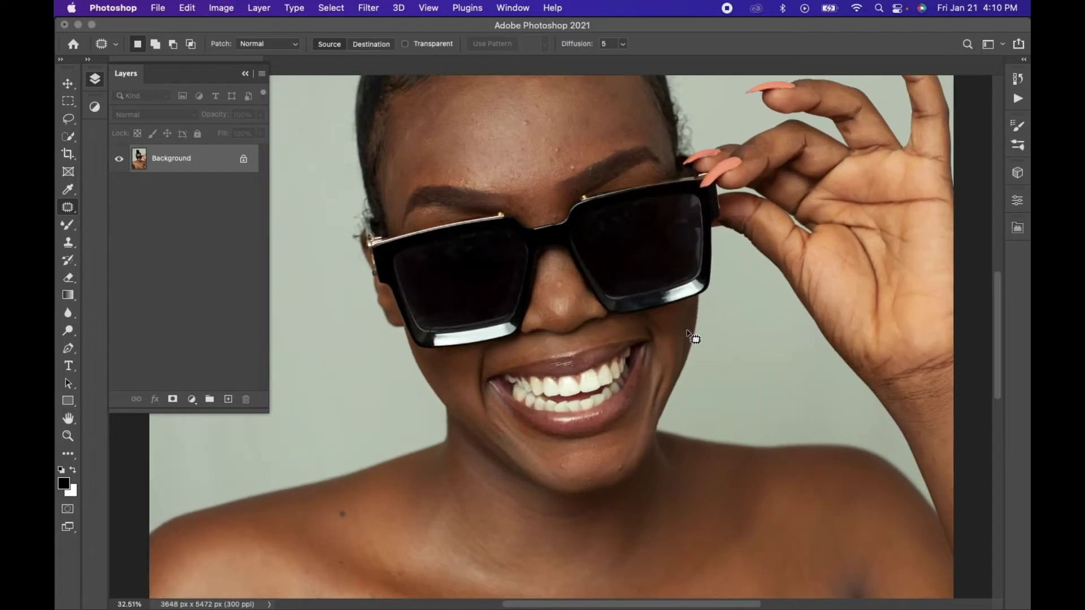
scroll(690, 335, down, 2)
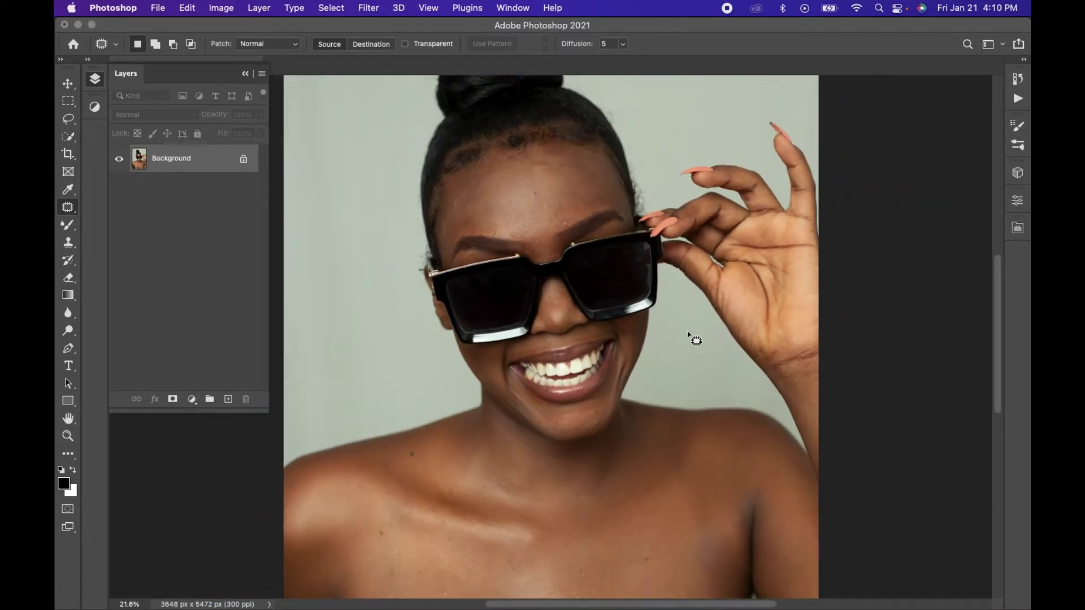
scroll(691, 337, down, 2)
scroll(691, 335, up, 5)
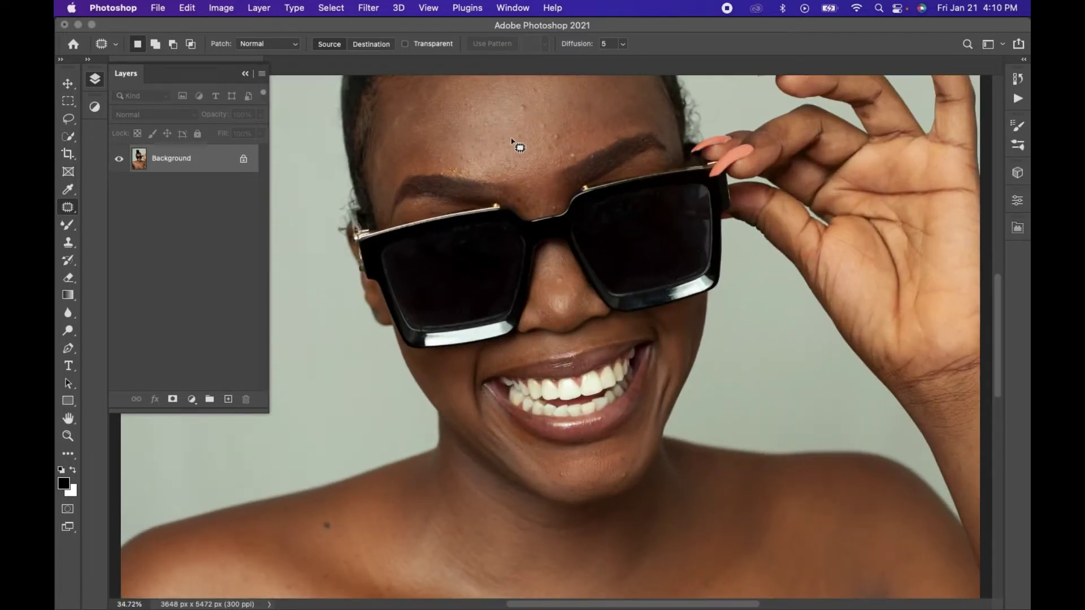
scroll(519, 147, down, 5)
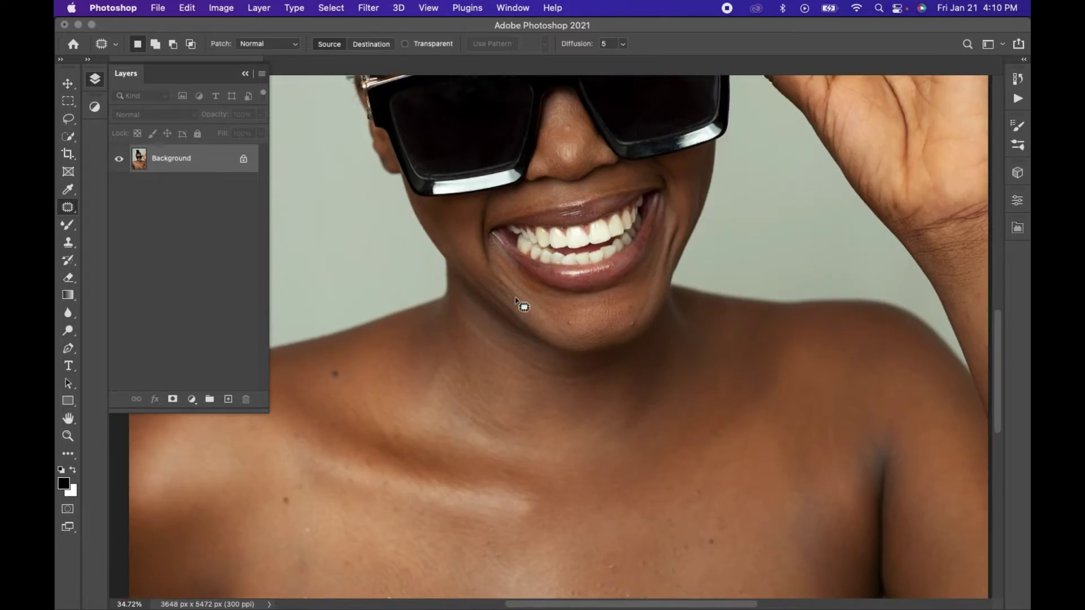
scroll(522, 306, down, 2)
scroll(522, 307, down, 1)
scroll(520, 311, down, 2)
scroll(515, 318, up, 5)
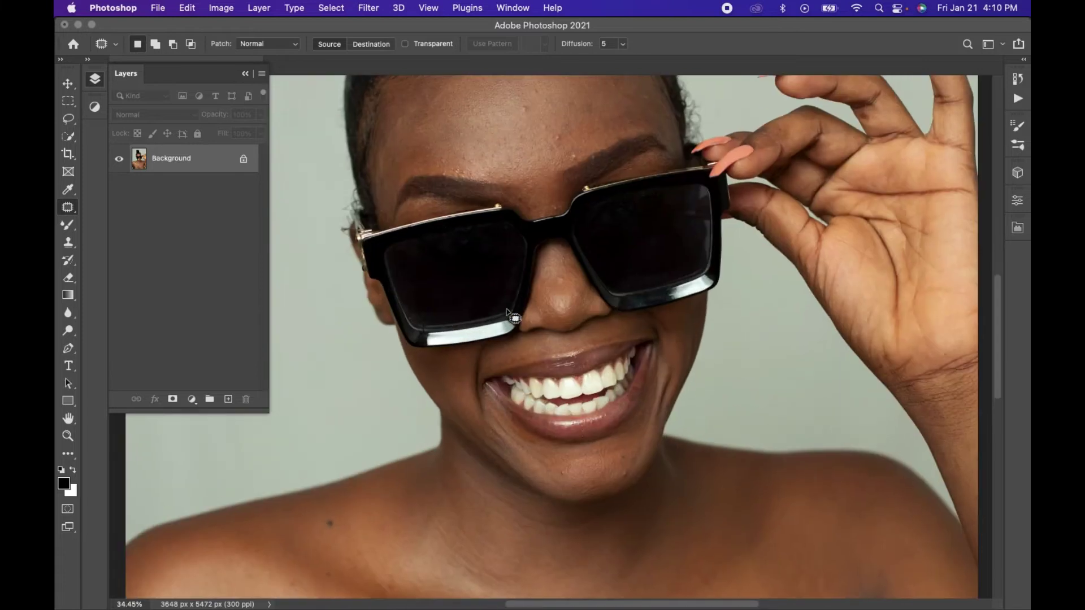
scroll(513, 316, up, 3)
scroll(510, 316, up, 4)
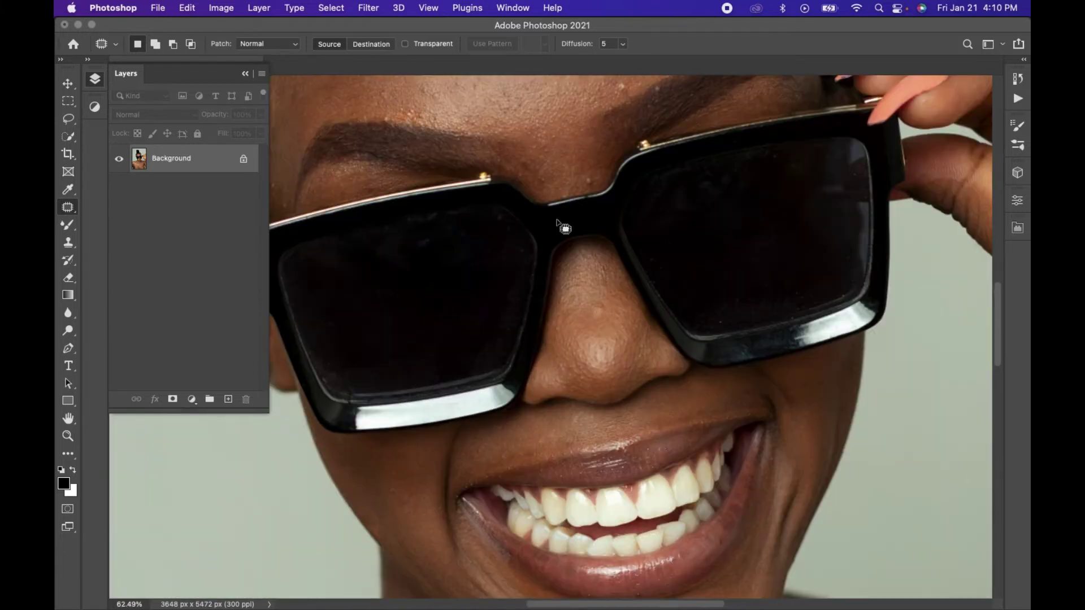
scroll(589, 314, up, 2)
scroll(580, 321, up, 3)
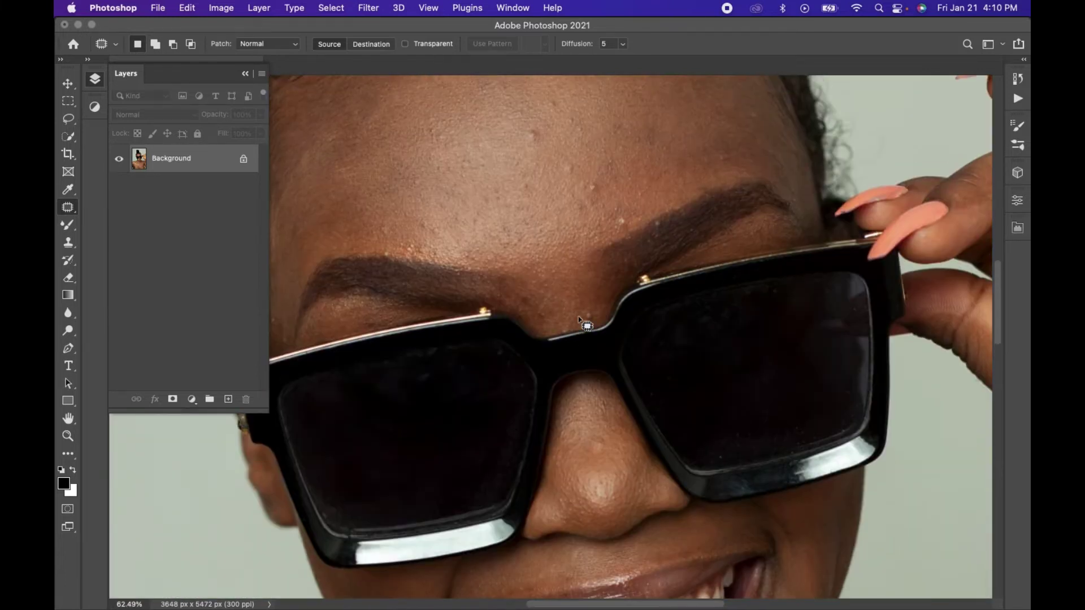
scroll(579, 321, up, 3)
scroll(508, 323, down, 5)
scroll(430, 323, down, 1)
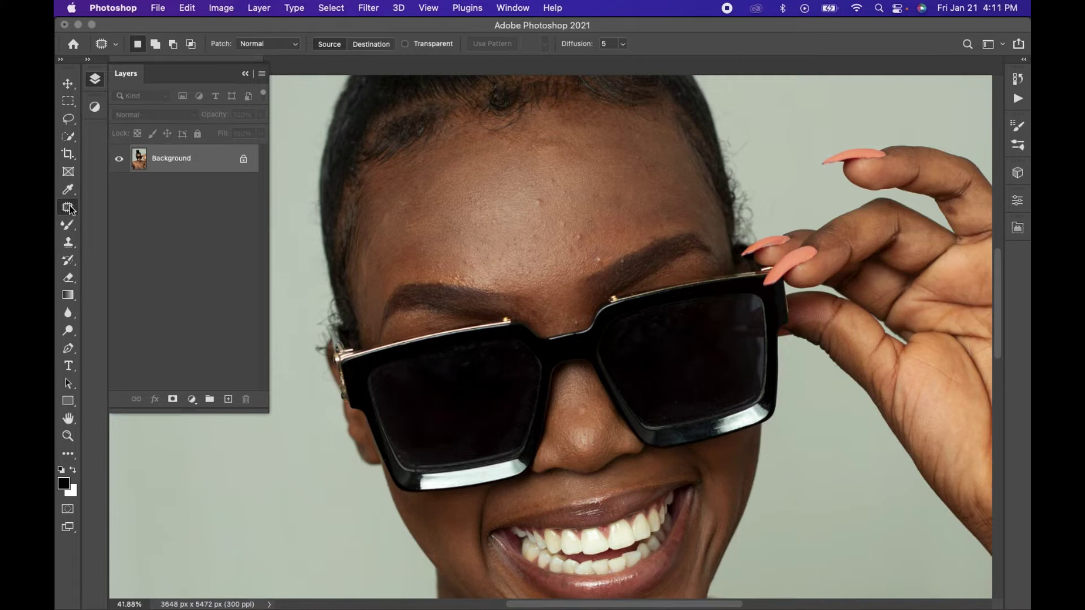
Make the Patch Tool from the healing tools group the active tool
click(68, 208)
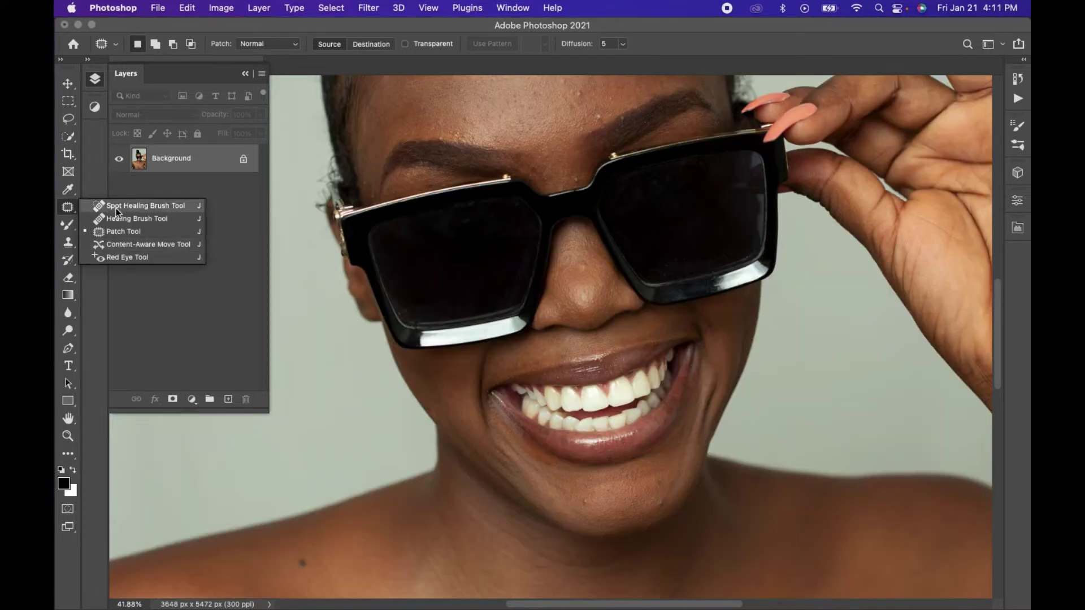
click(120, 233)
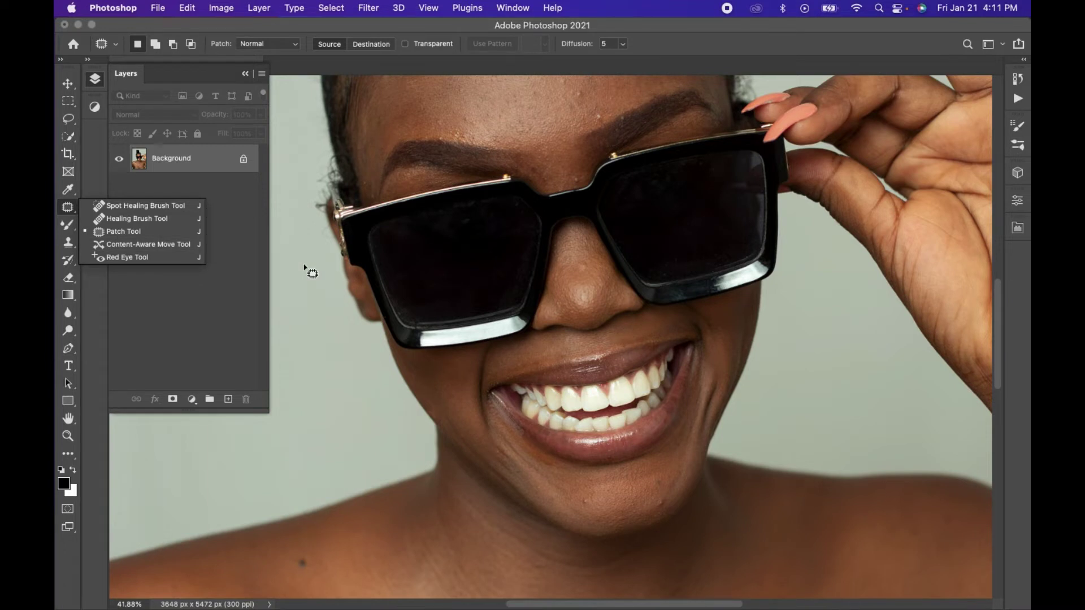
click(133, 236)
scroll(606, 251, down, 2)
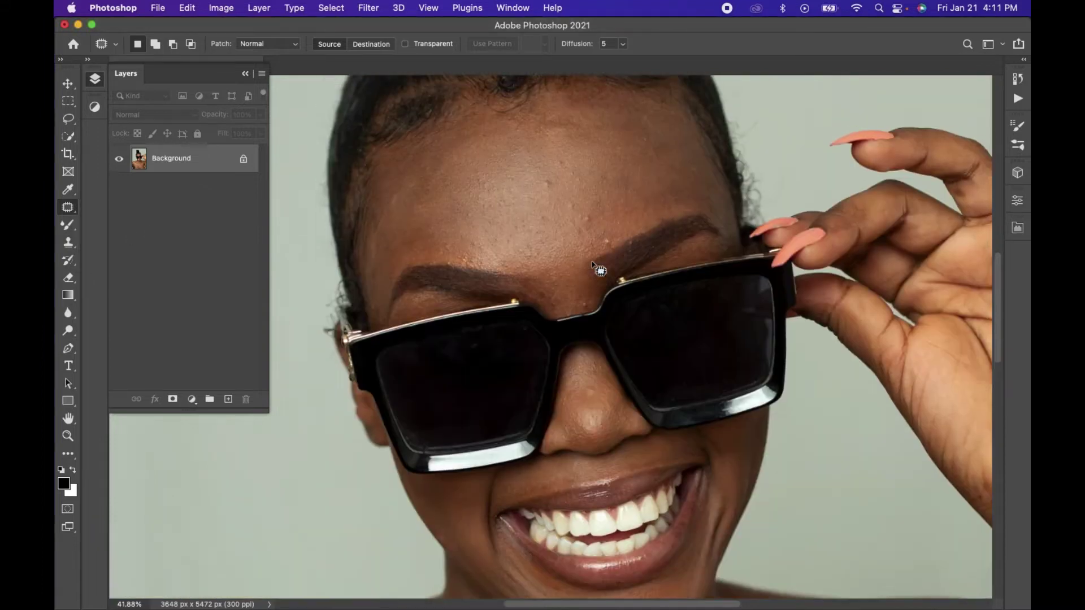
scroll(599, 257, down, 2)
scroll(597, 262, down, 1)
scroll(592, 263, down, 2)
scroll(592, 263, down, 2)
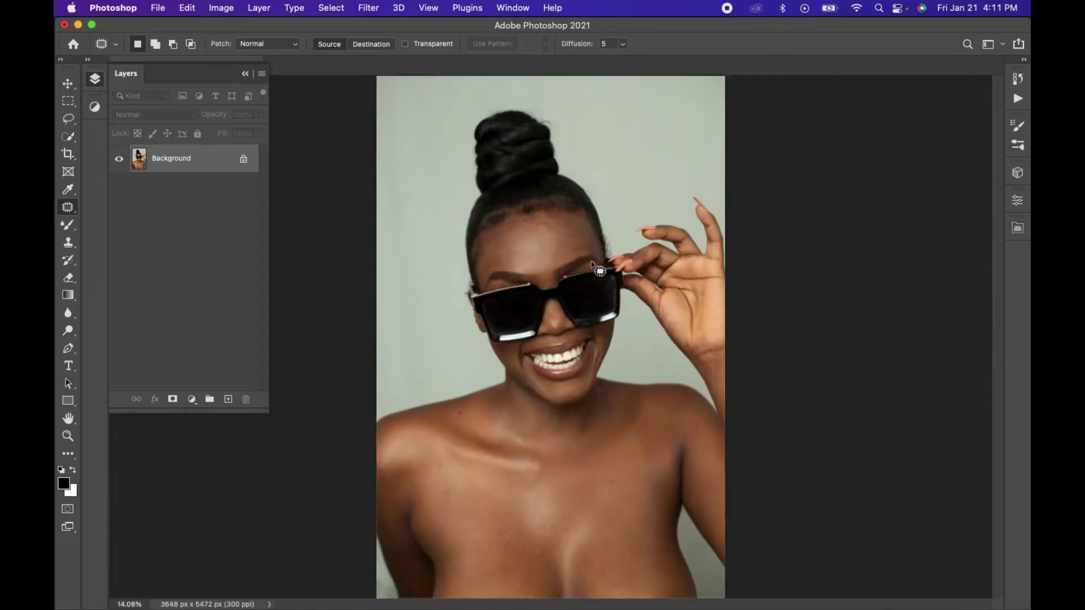
scroll(592, 263, up, 2)
scroll(592, 263, down, 5)
scroll(591, 262, up, 3)
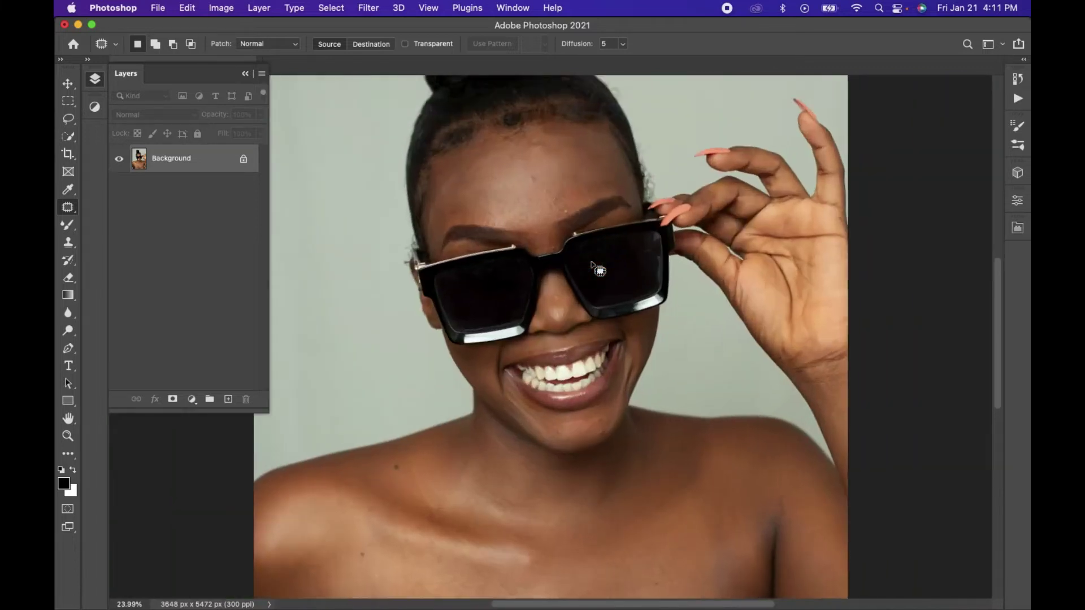
scroll(591, 263, up, 2)
scroll(592, 263, up, 3)
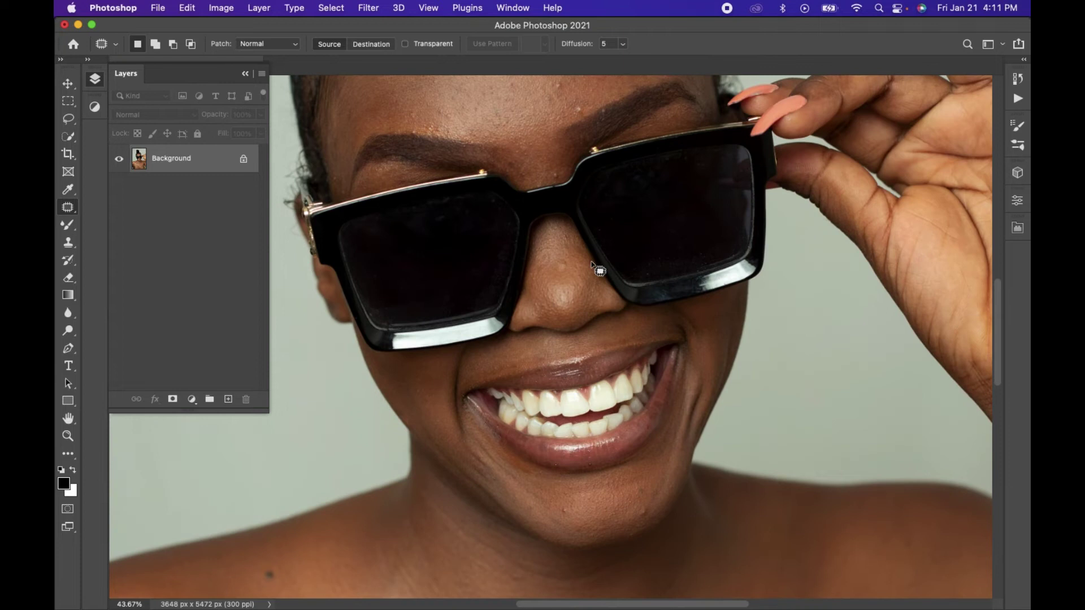
scroll(592, 263, up, 1)
scroll(592, 263, up, 3)
scroll(592, 263, up, 2)
scroll(592, 263, down, 3)
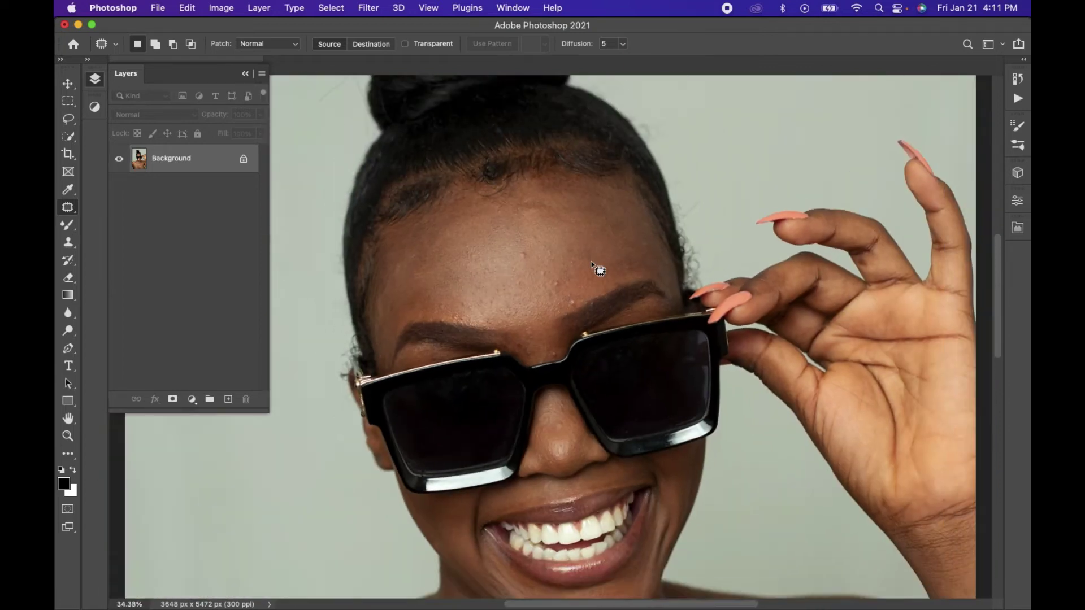
scroll(592, 262, down, 3)
scroll(592, 263, down, 1)
scroll(592, 263, down, 2)
scroll(592, 263, up, 3)
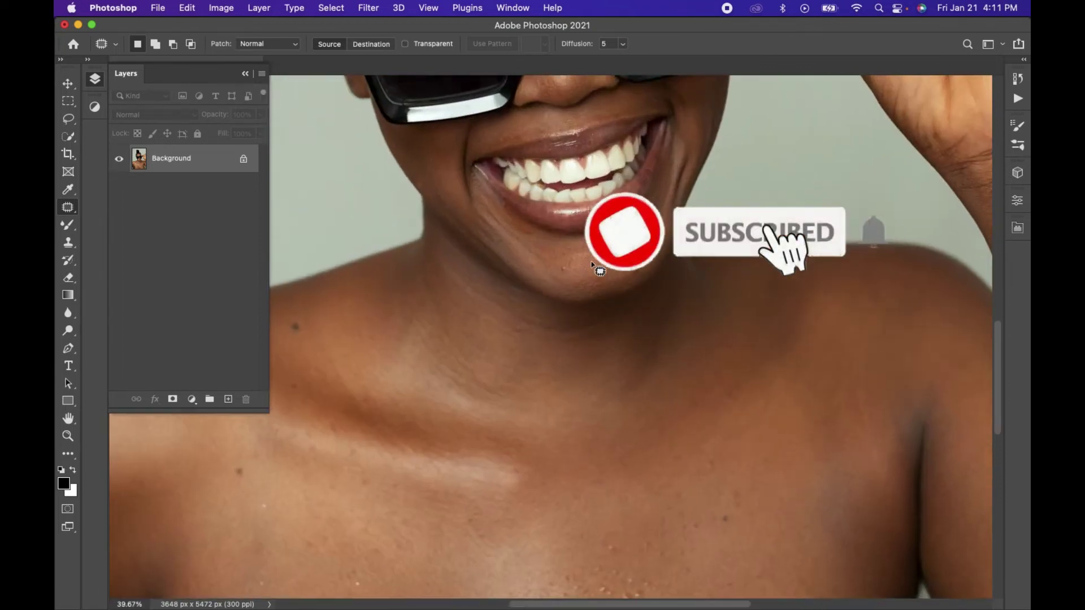
scroll(599, 270, down, 3)
scroll(599, 271, down, 2)
scroll(599, 270, up, 5)
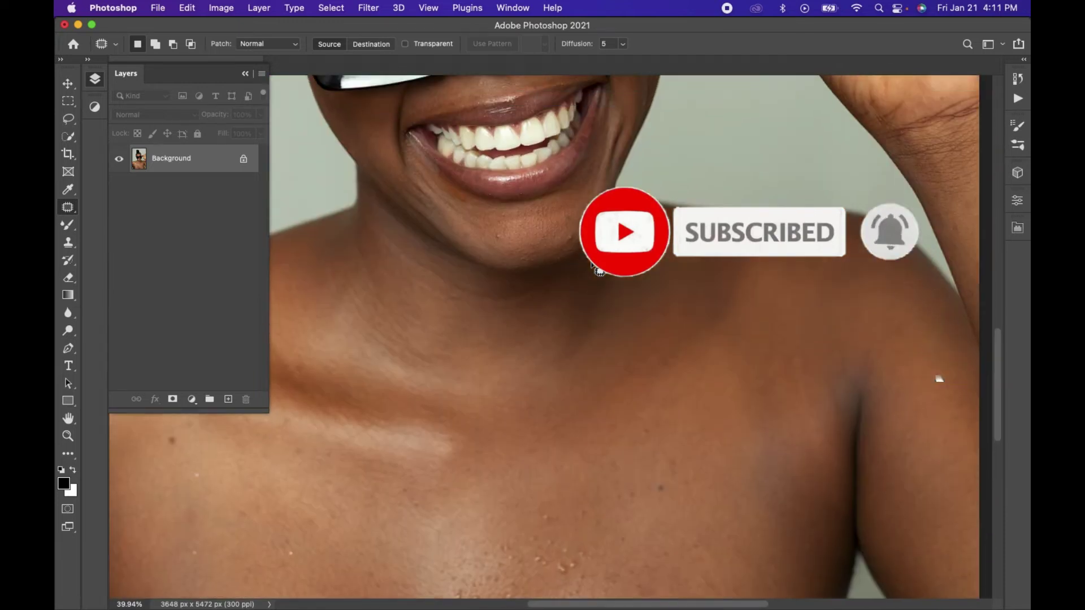
scroll(599, 270, up, 5)
scroll(599, 270, up, 2)
scroll(600, 270, down, 1)
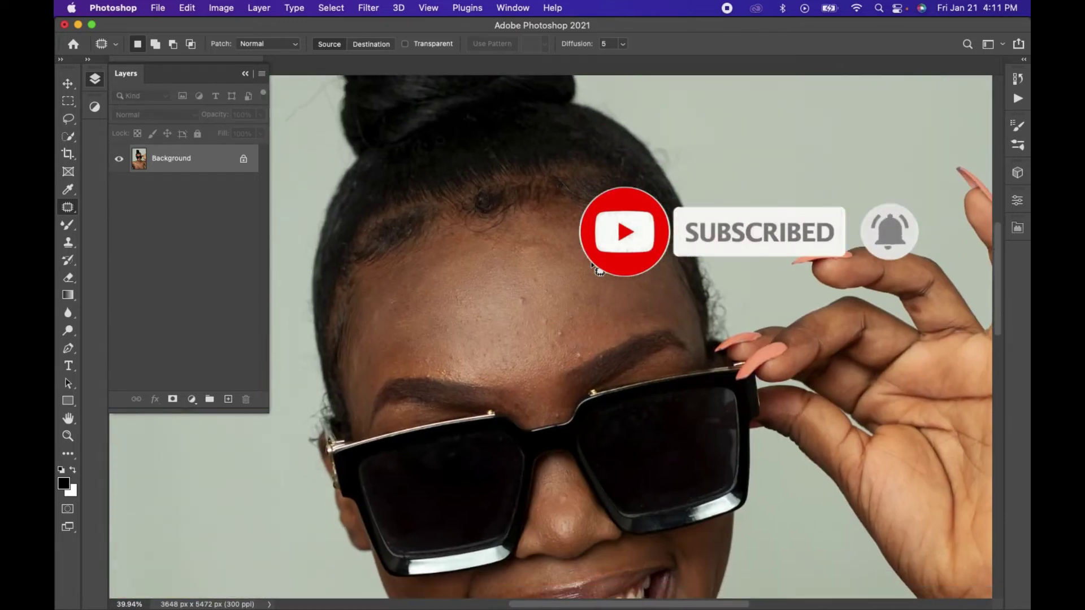
scroll(484, 358, up, 2)
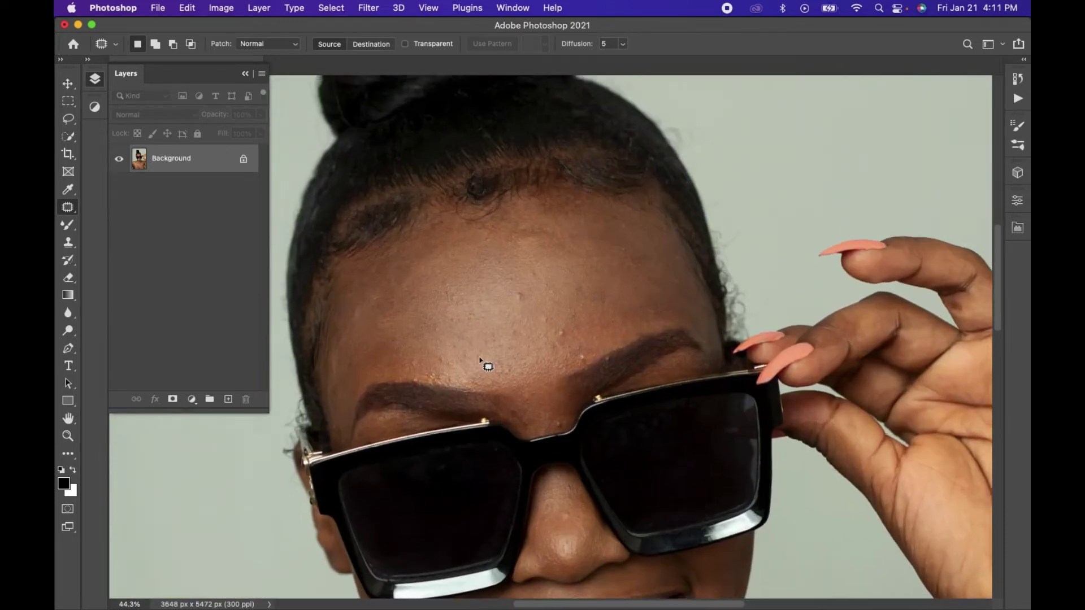
scroll(487, 366, up, 3)
scroll(481, 360, left, 2)
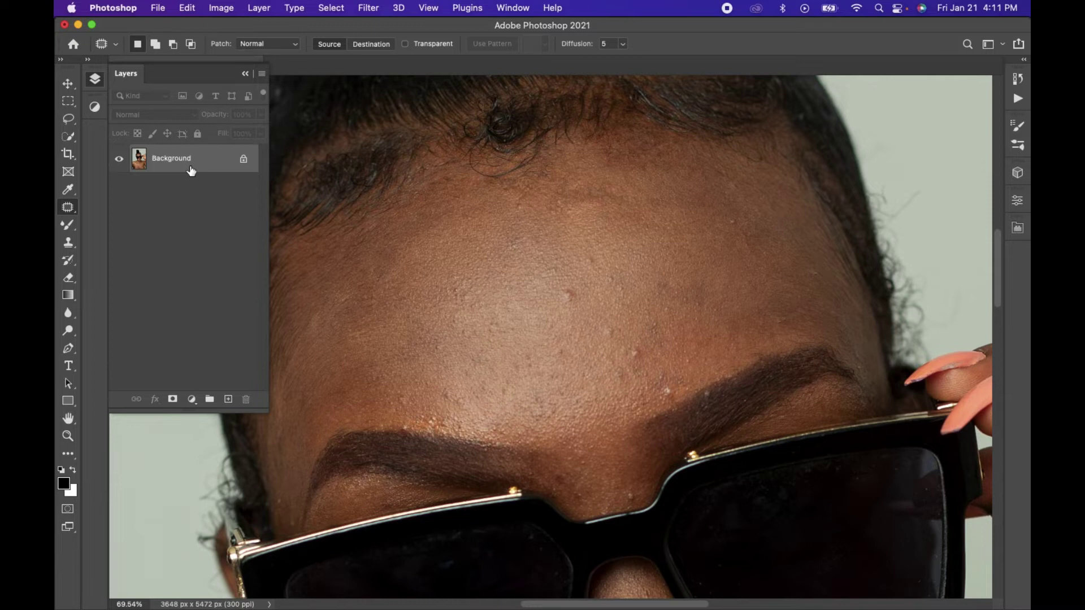
Duplicate the Background layer into a Background copy layer above the original
key(super+j)
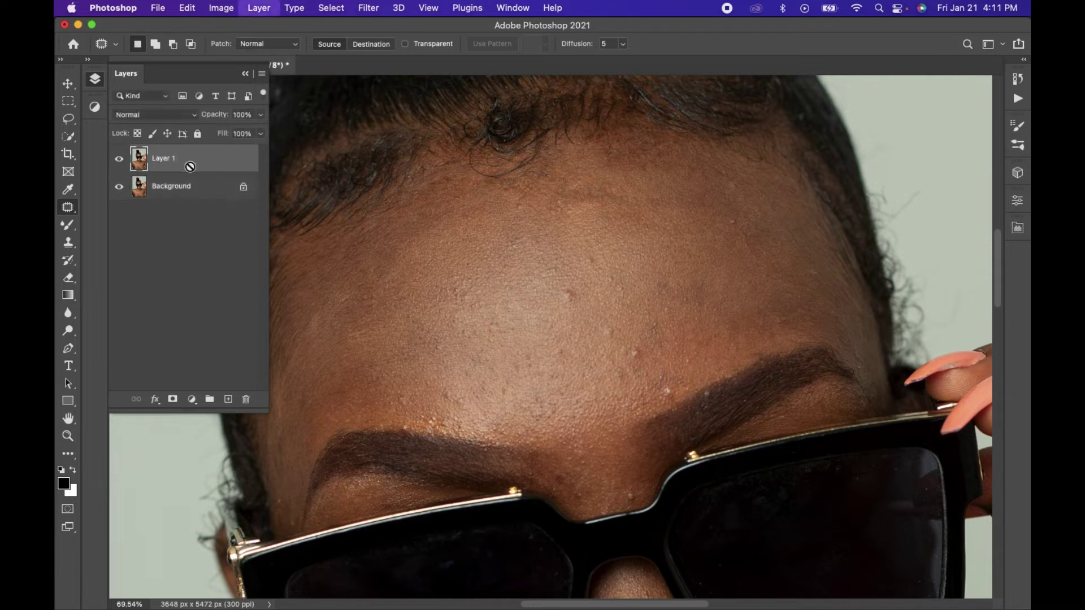
key(super+z)
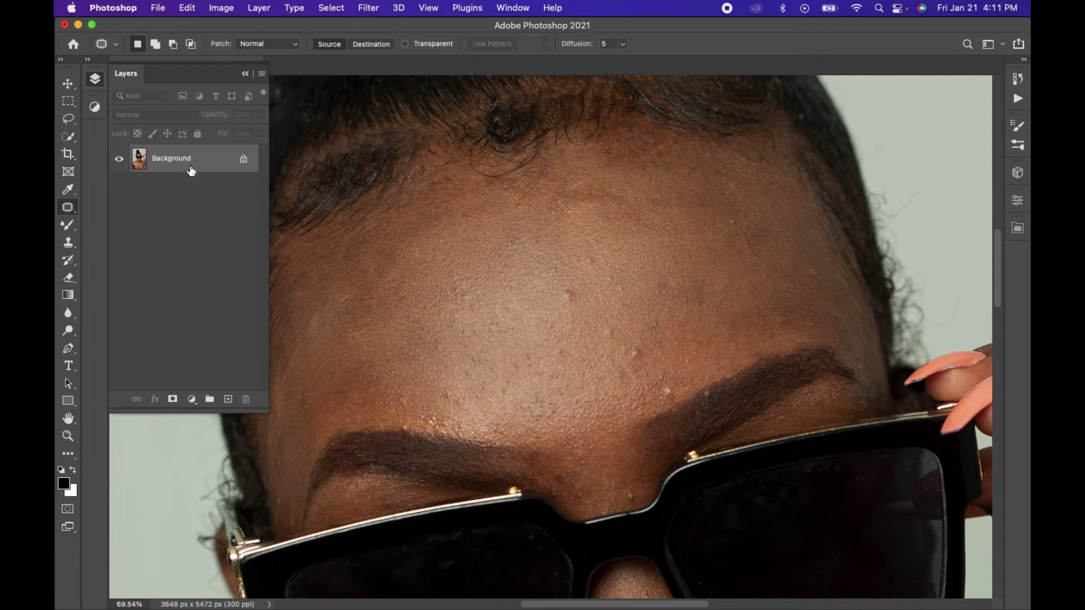
key(super+j)
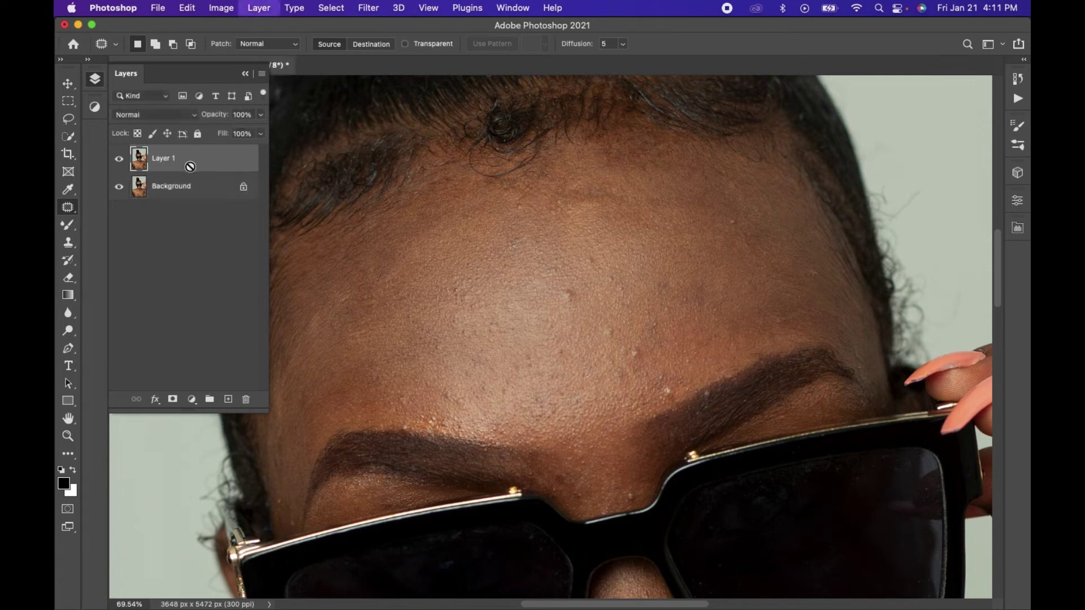
key(super+z)
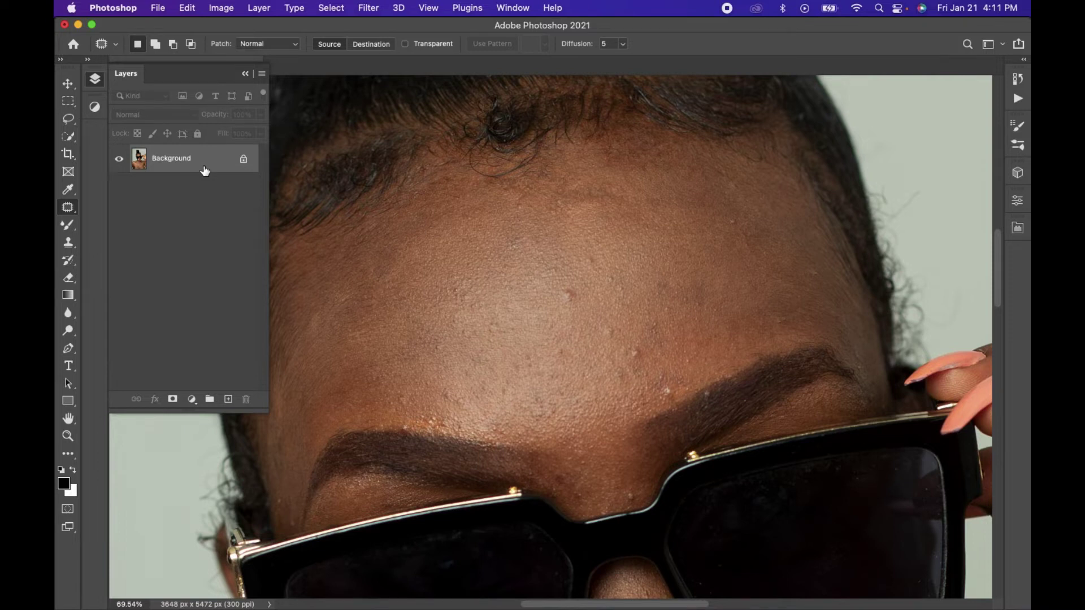
scroll(644, 308, down, 2)
scroll(644, 308, down, 2)
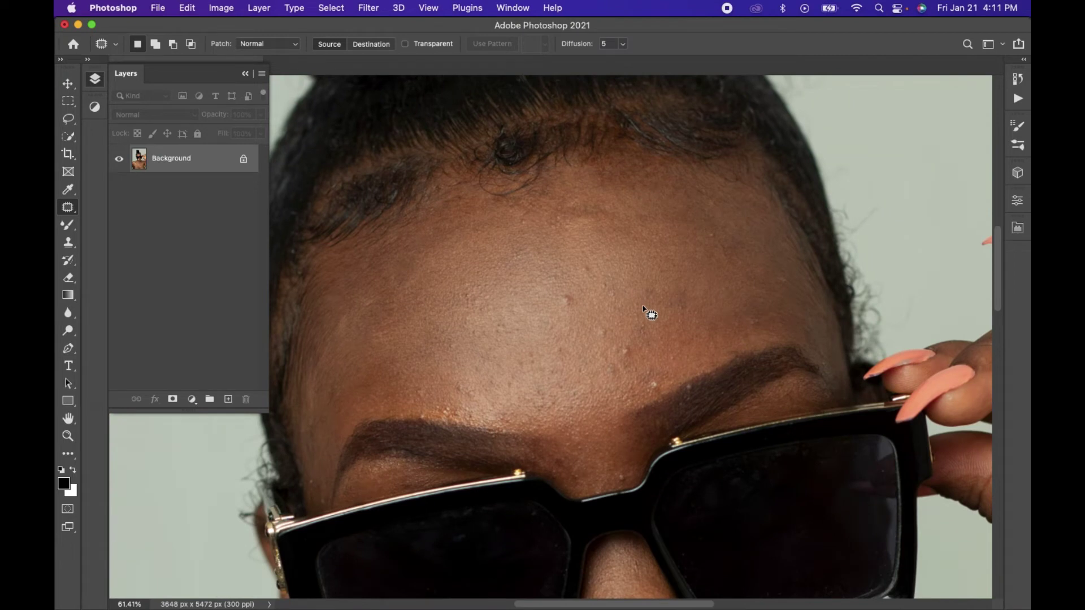
mouse_move(203, 164)
mouse_down()
mouse_move(175, 202)
mouse_move(226, 403)
mouse_up()
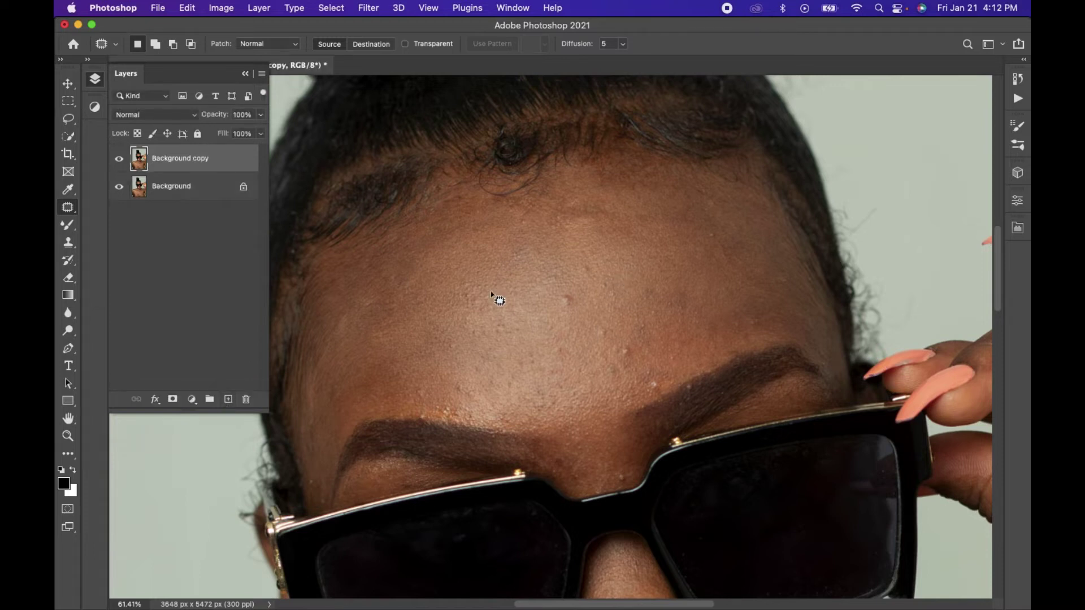
Patch the first mid-forehead blemishes with nearby clean skin and deselect
scroll(491, 293, up, 3)
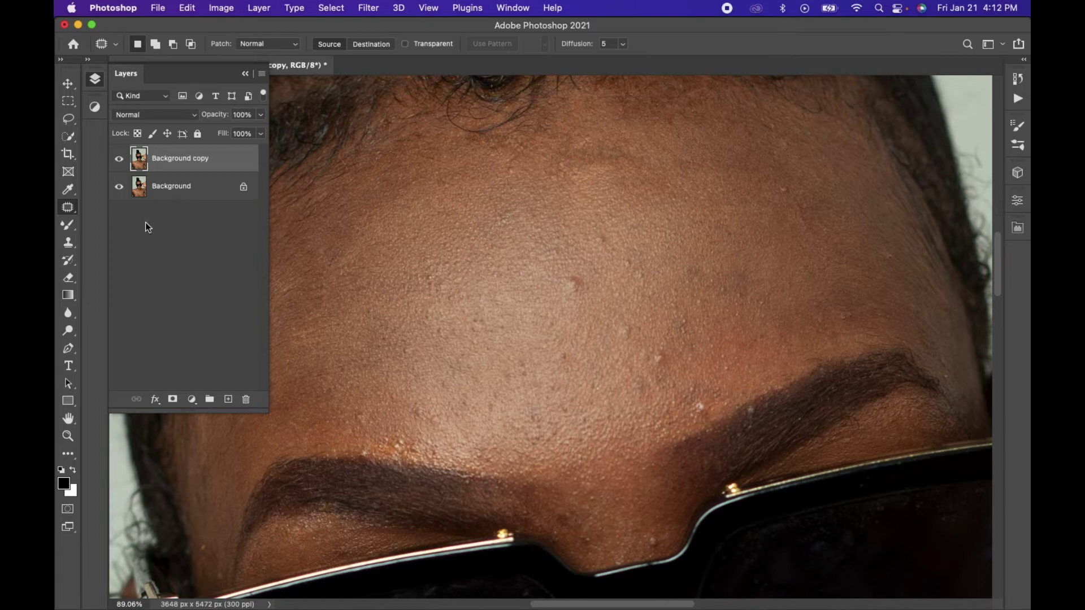
scroll(580, 264, up, 1)
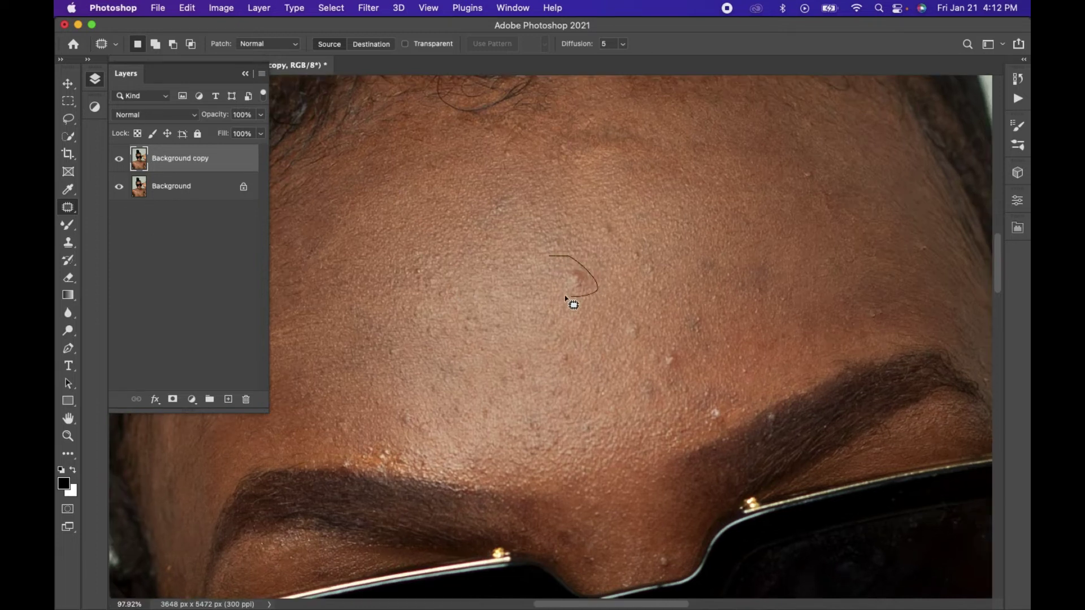
scroll(537, 286, right, 3)
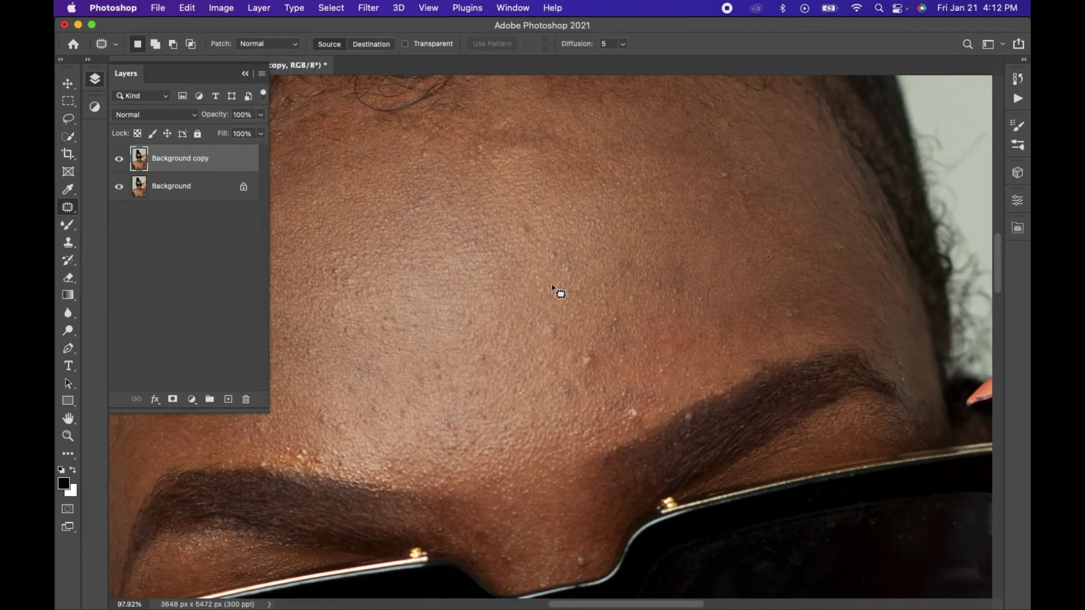
drag(542, 353, 524, 297)
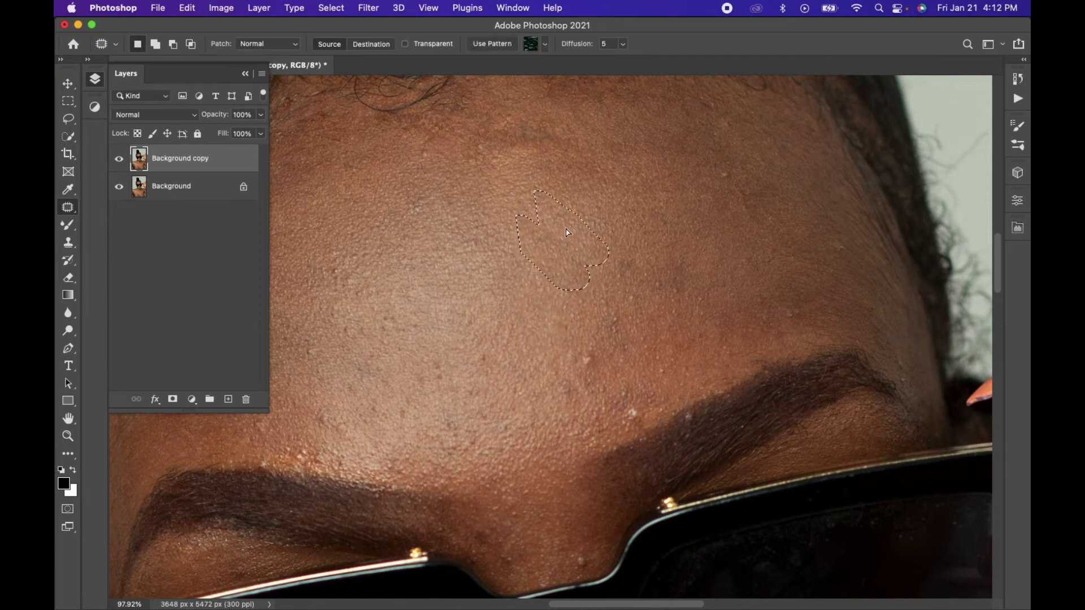
drag(543, 277, 557, 260)
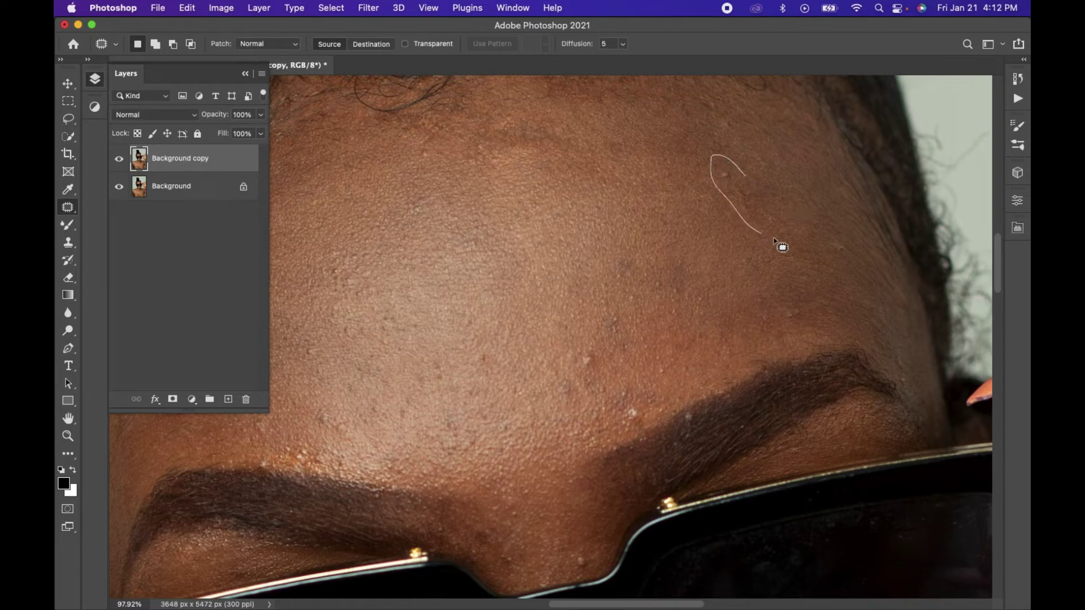
drag(774, 239, 759, 224)
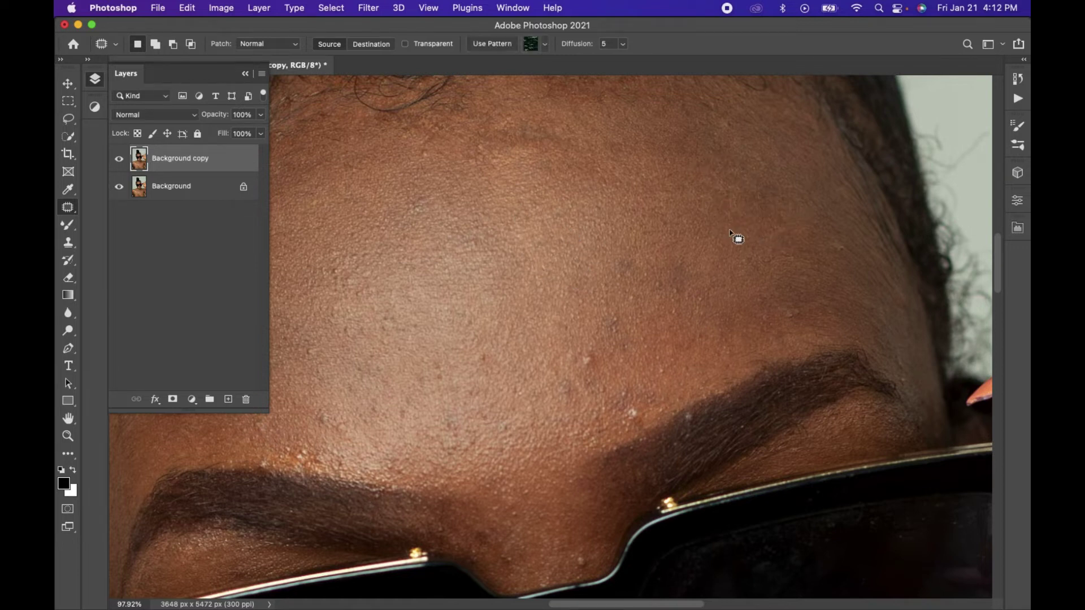
key(super+d)
scroll(733, 234, down, 2)
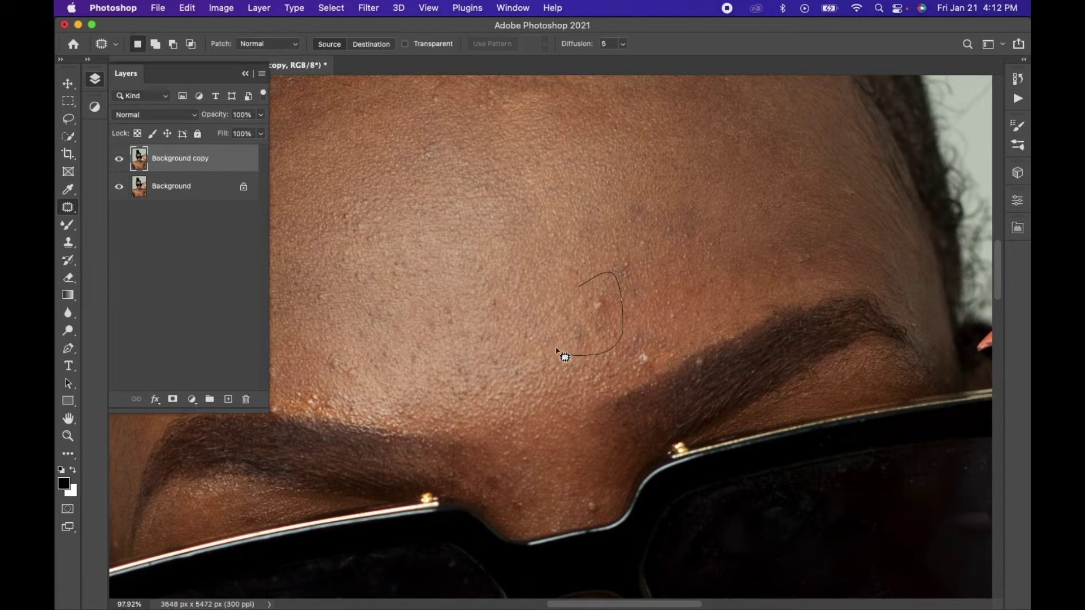
Patch four more forehead spots, including one above the eyebrow, deselecting after each
mouse_move(565, 356)
mouse_down()
mouse_move(579, 286)
mouse_move(564, 262)
mouse_up()
key(super+d)
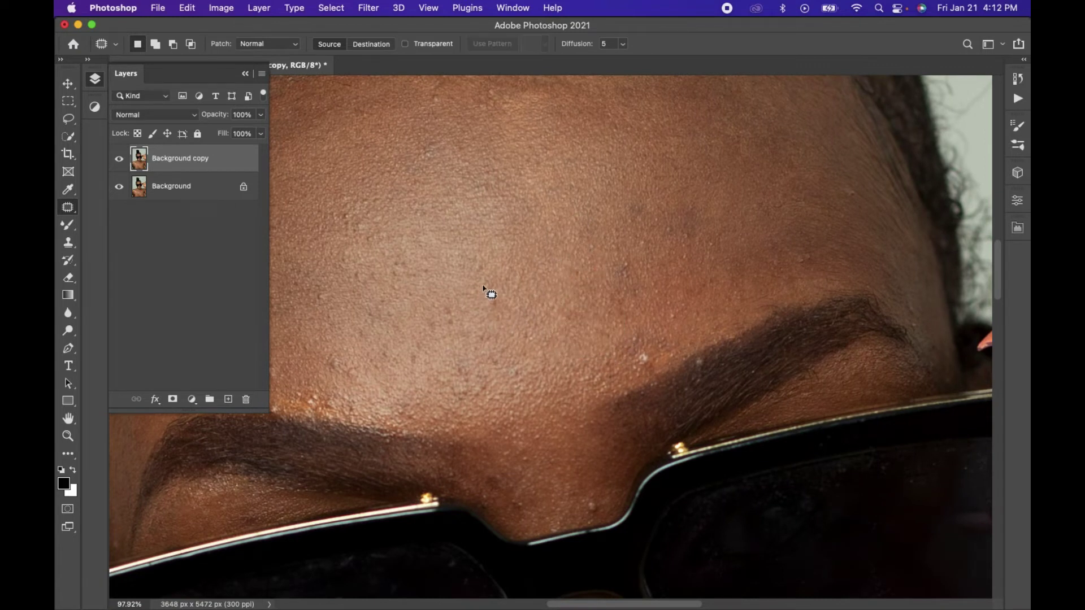
mouse_move(516, 314)
mouse_down()
mouse_move(504, 310)
mouse_move(547, 310)
mouse_up()
key(super+d)
scroll(547, 310, right, 2)
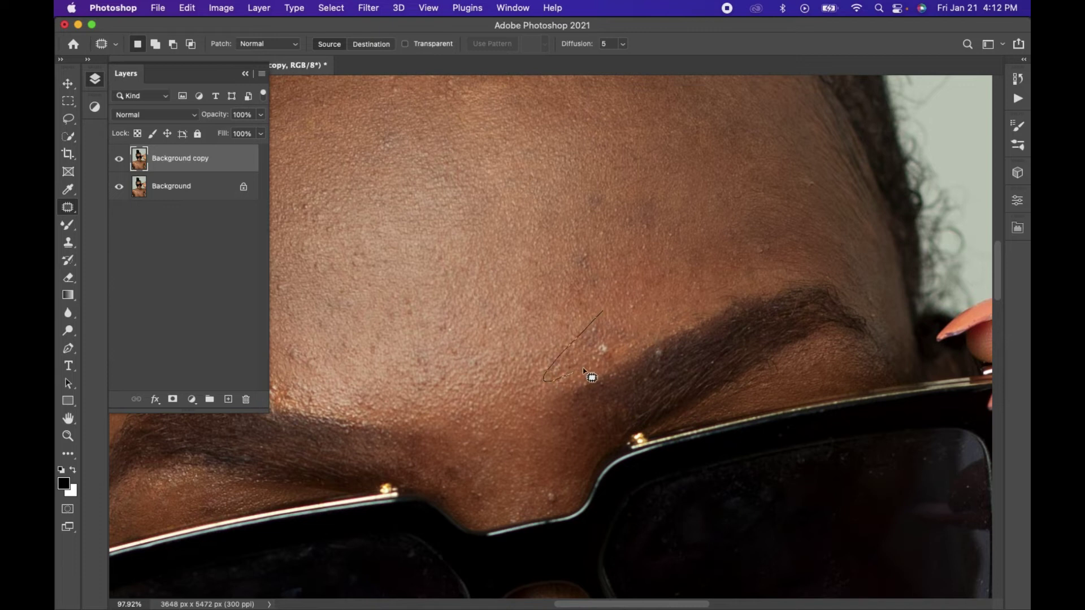
drag(622, 343, 615, 300)
key(super+d)
scroll(614, 304, right, 2)
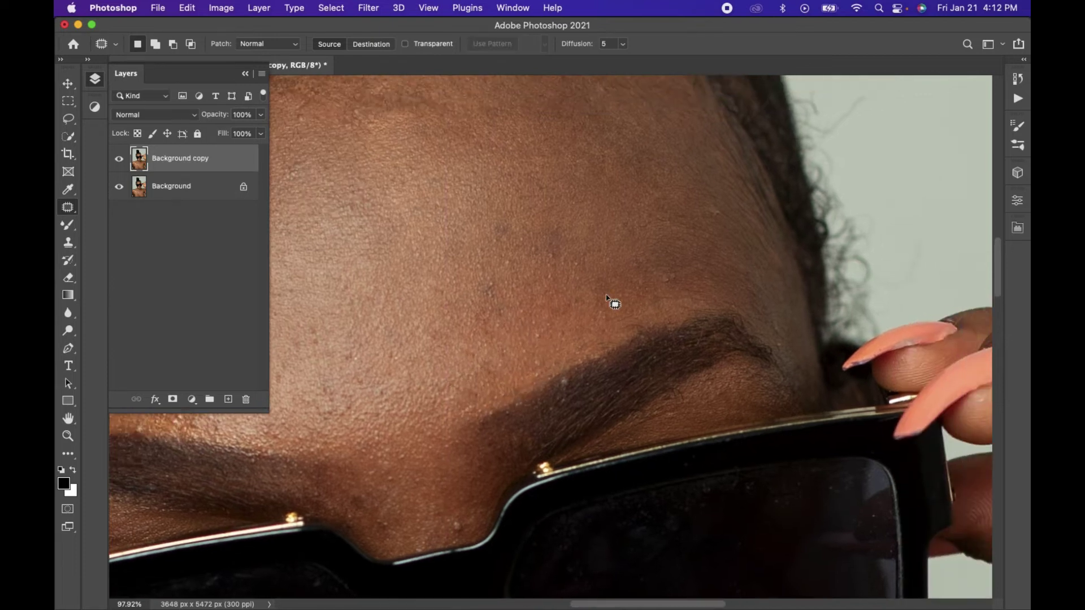
drag(688, 271, 674, 291)
scroll(690, 172, left, 5)
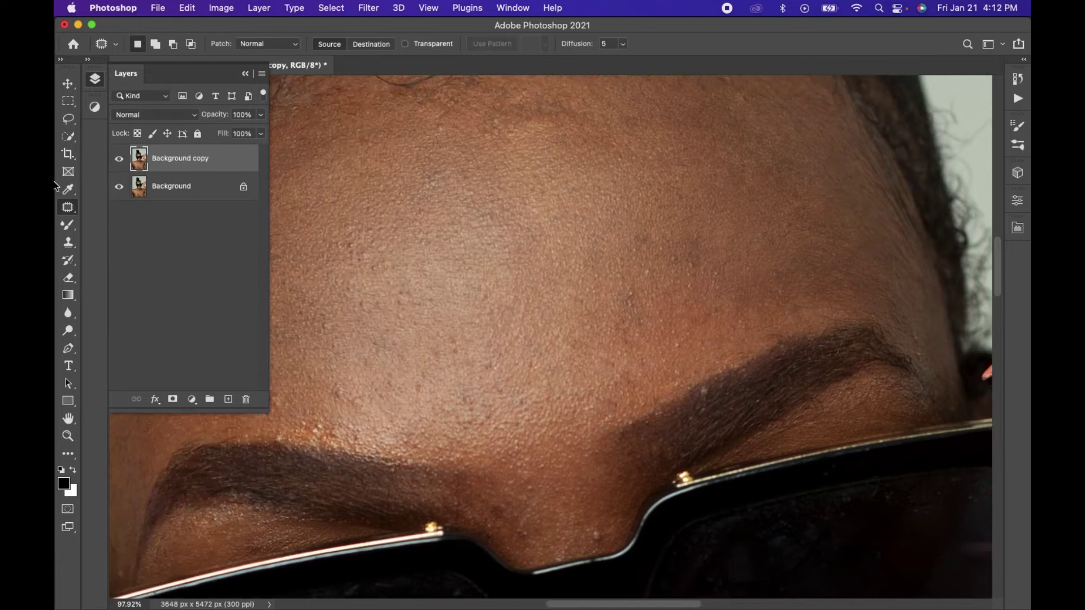
Switch to the Spot Healing Brush and shrink it with two [ presses
right_click(68, 209)
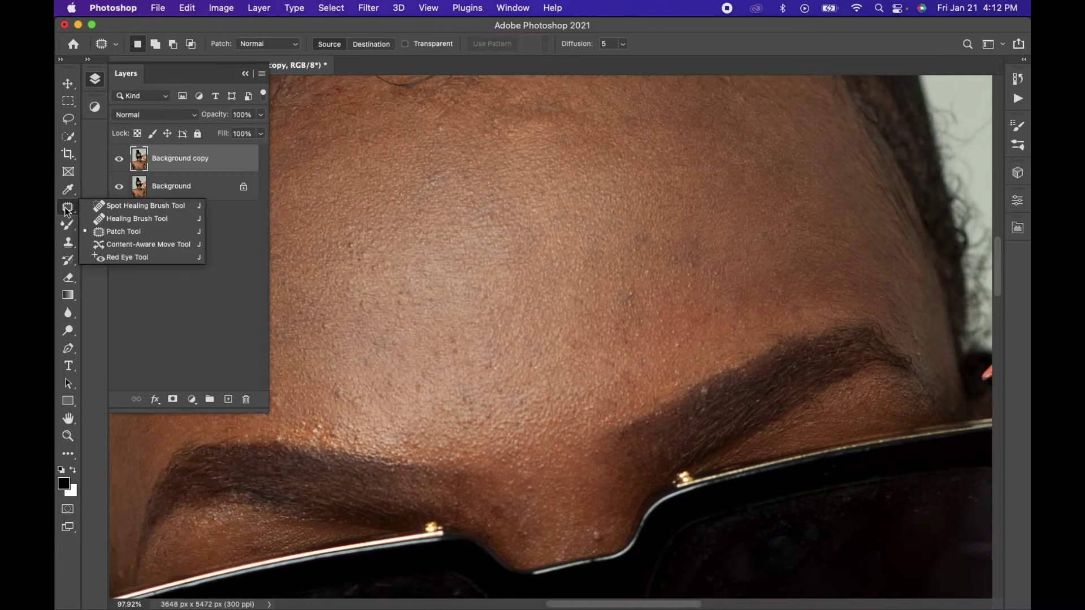
click(135, 207)
scroll(791, 197, down, 3)
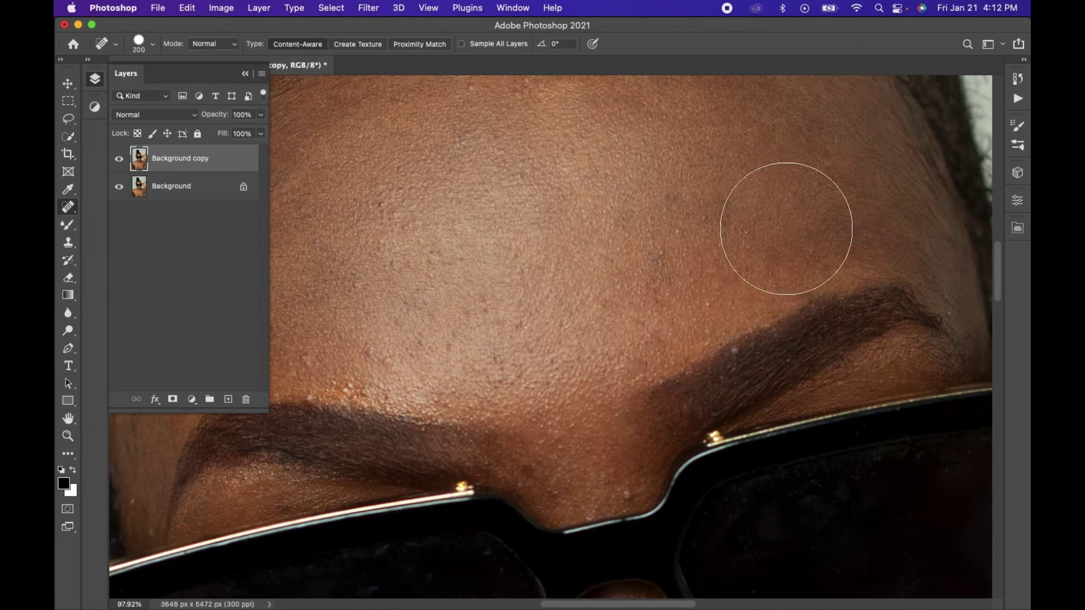
key(bracketleft)
key(bracketleft)
key(bracketleft)
key(bracketleft)
key(bracketleft)
key(bracketleft)
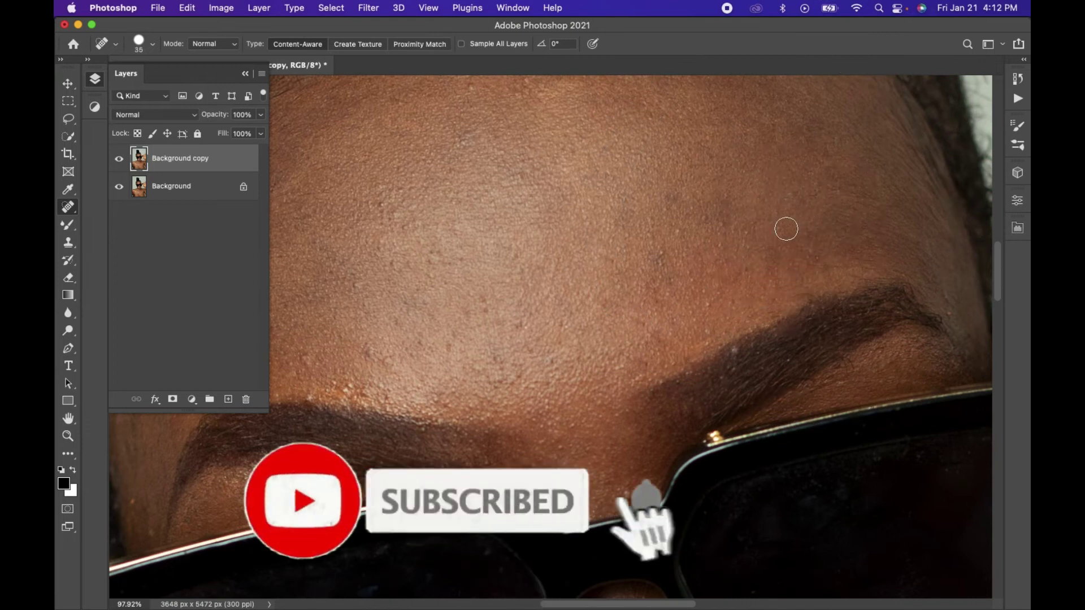
scroll(786, 229, up, 2)
key(bracketleft)
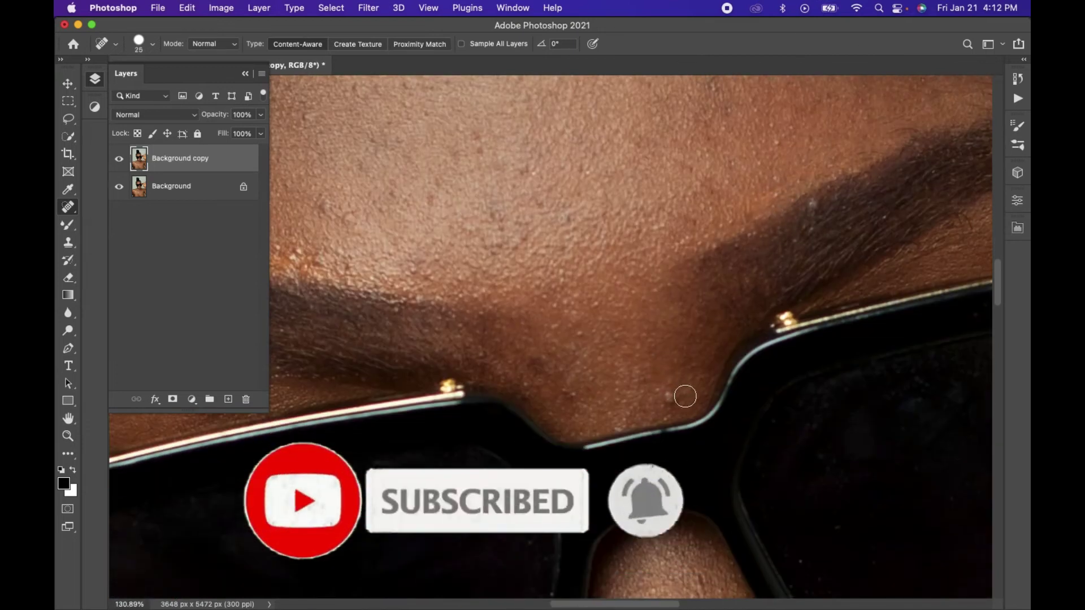
Heal the small spots beside the sunglasses bridge
drag(685, 397, 579, 406)
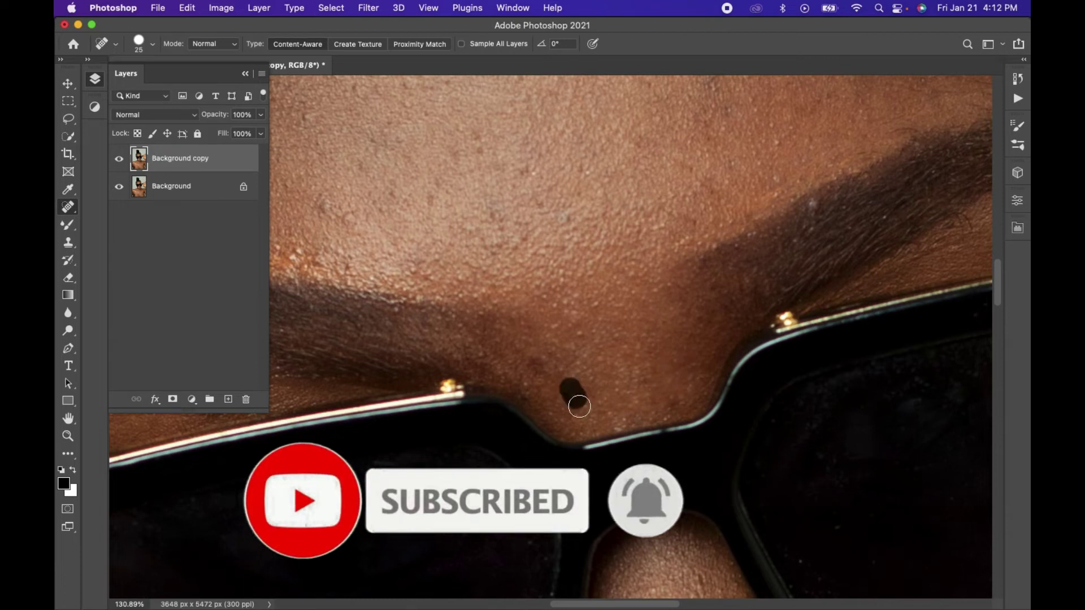
mouse_move(533, 363)
mouse_down()
mouse_move(565, 390)
mouse_move(577, 333)
mouse_up()
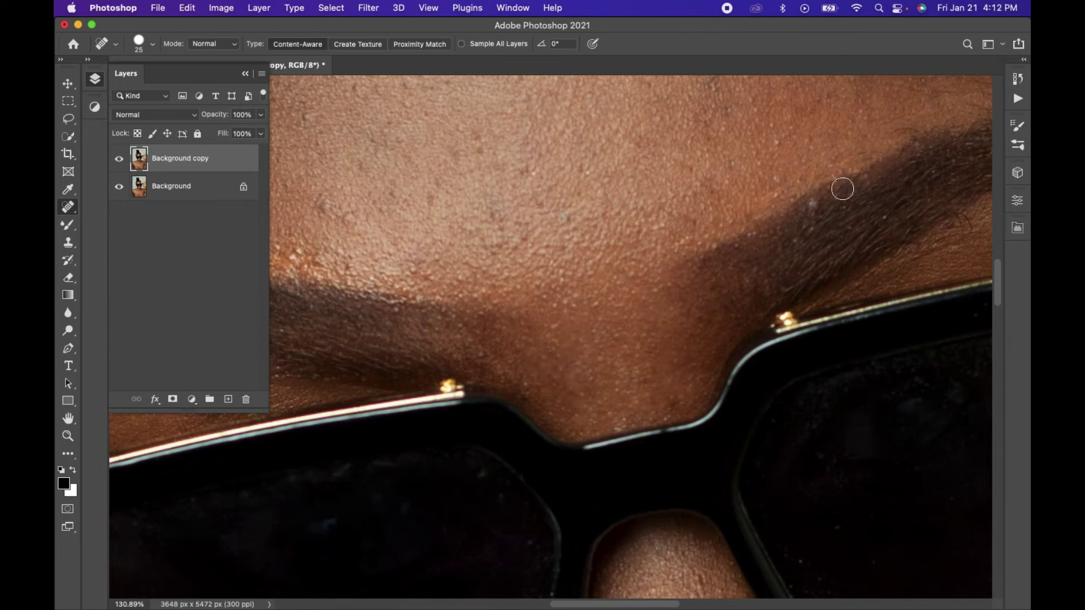
scroll(615, 275, left, 5)
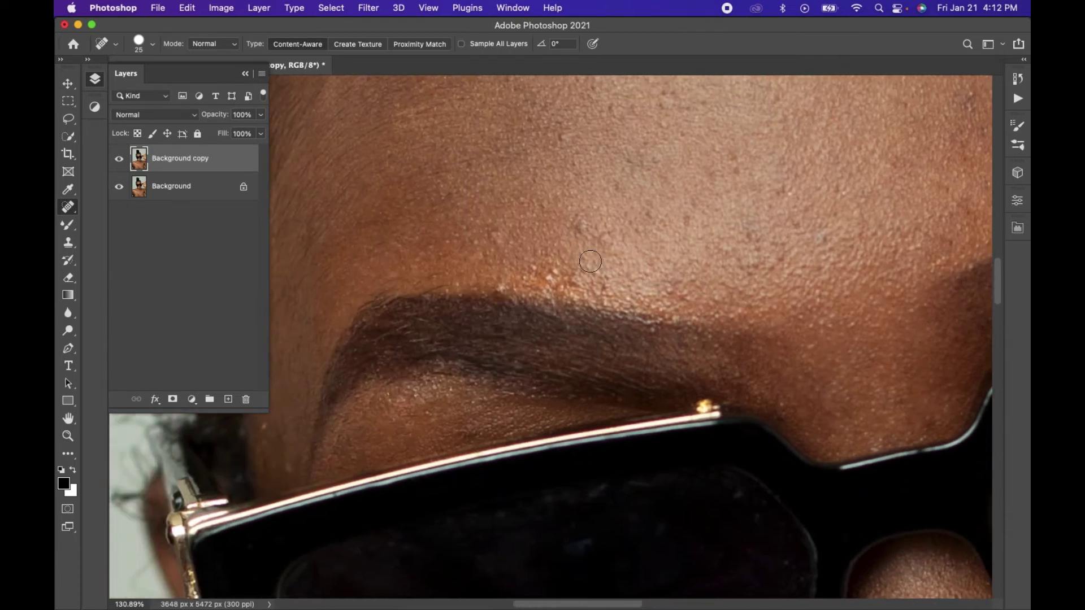
Heal the run of small forehead spots above the eyebrow
drag(579, 228, 595, 253)
click(500, 234)
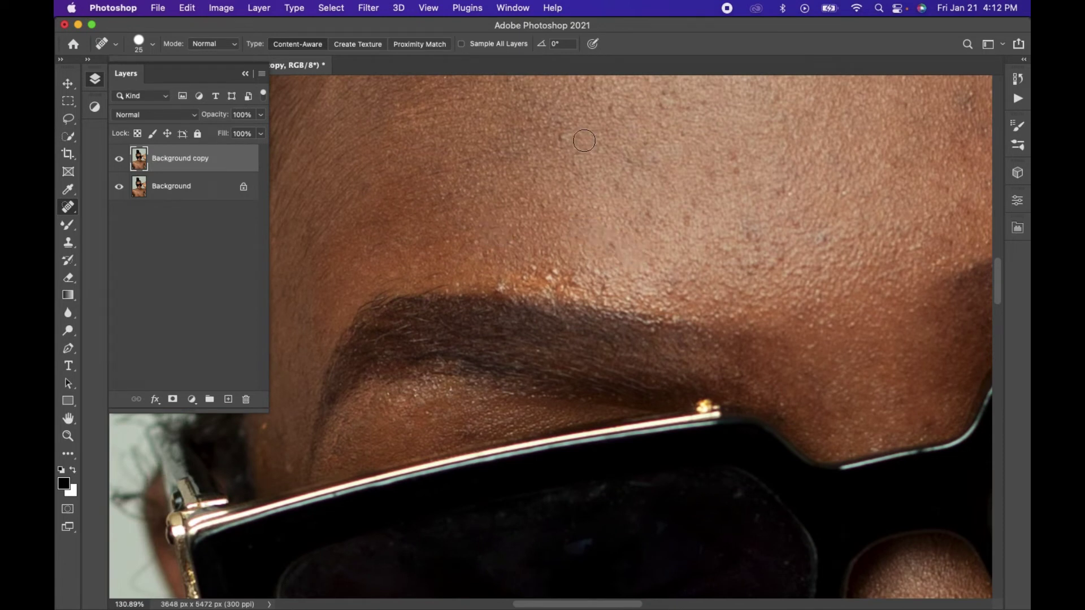
click(460, 249)
click(501, 279)
click(540, 275)
click(397, 244)
scroll(408, 250, down, 4)
scroll(407, 249, down, 4)
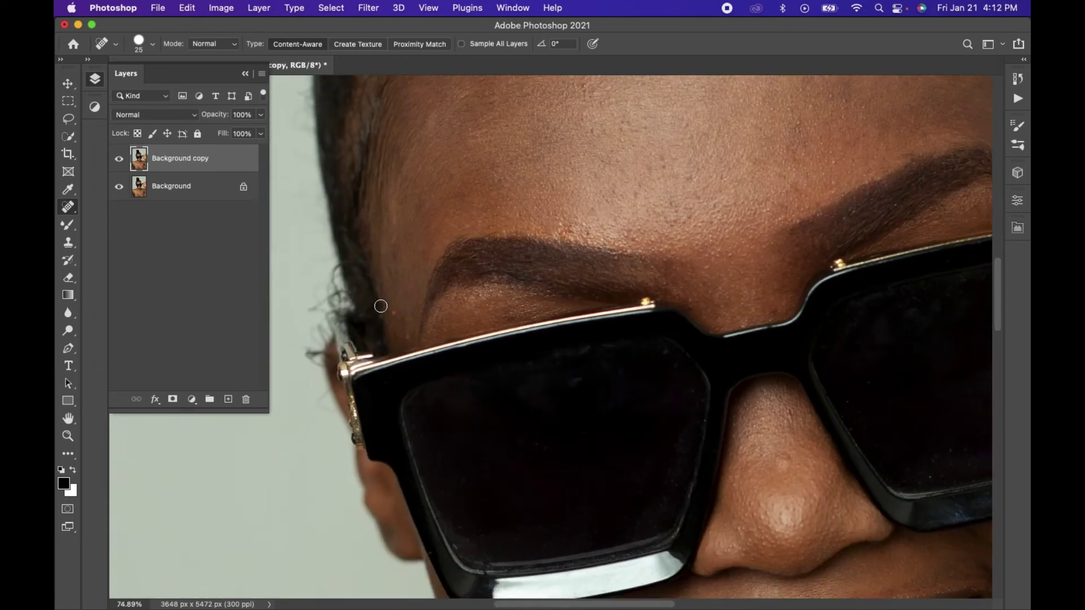
scroll(405, 289, up, 2)
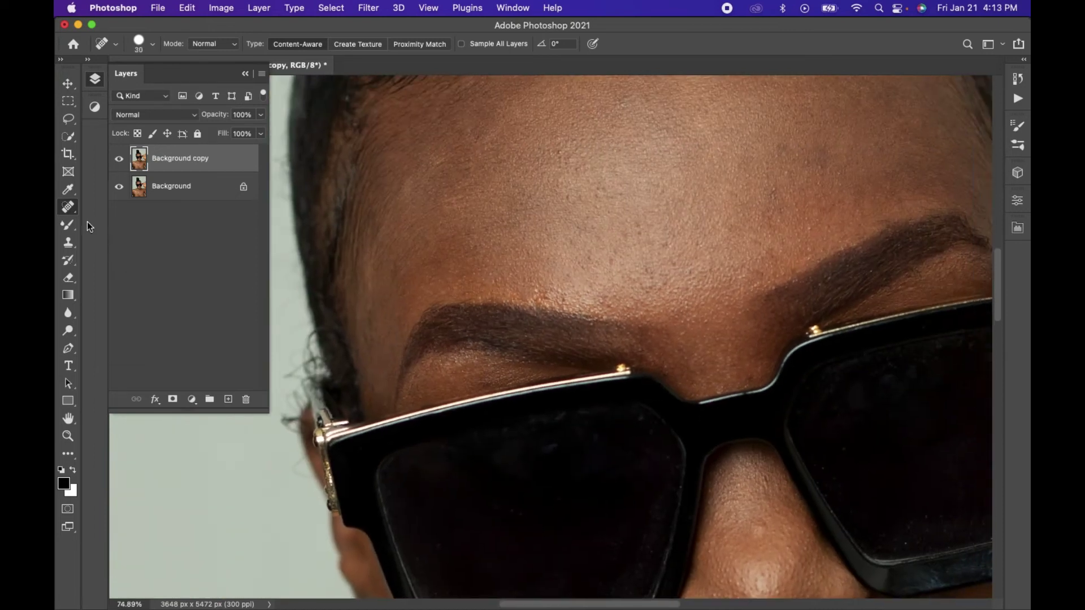
Return to the Patch Tool and patch the blemishes on the left forehead
right_click(76, 214)
click(113, 232)
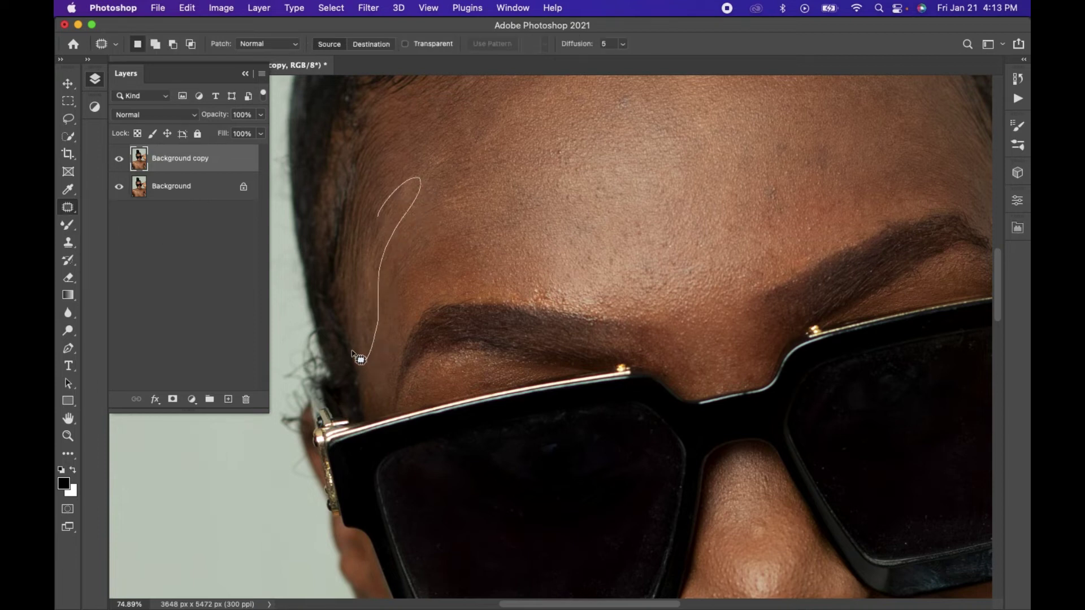
drag(360, 359, 376, 266)
key(super+d)
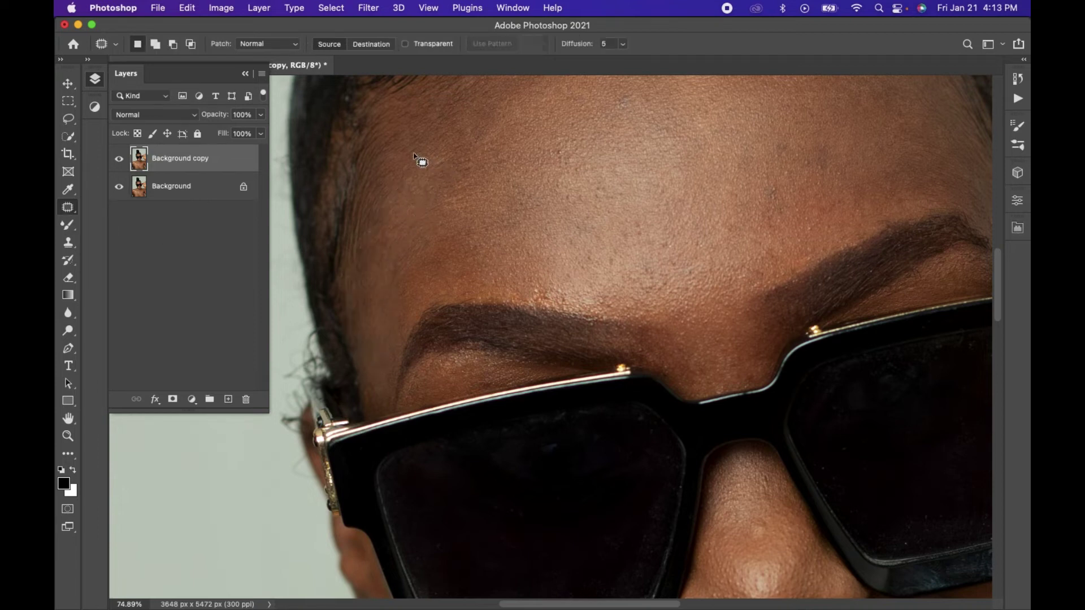
drag(424, 209, 415, 192)
scroll(451, 191, down, 1)
key(super+d)
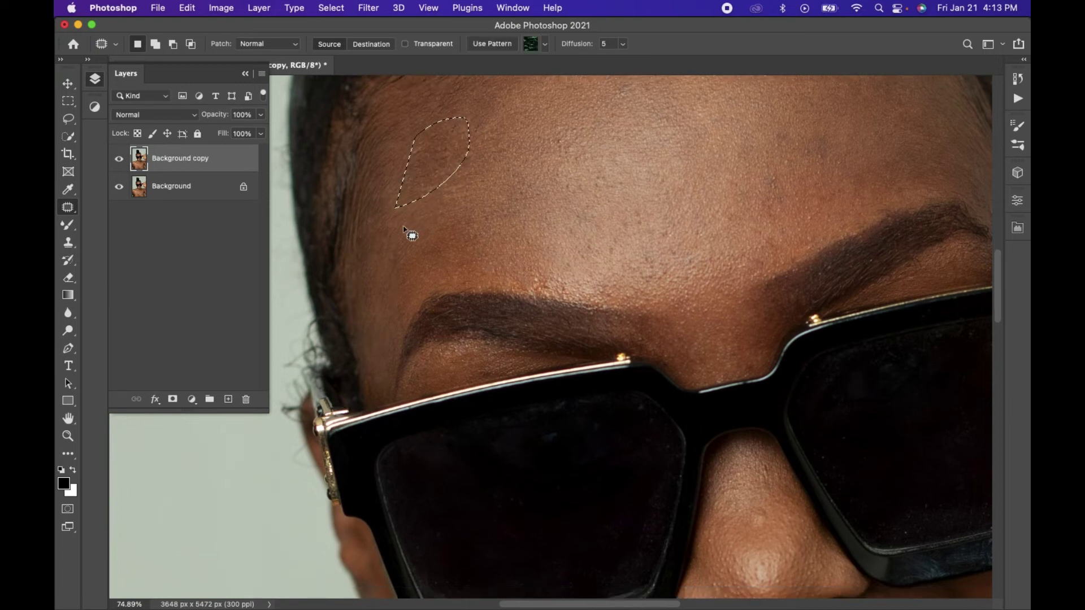
mouse_move(395, 232)
mouse_down()
mouse_move(445, 200)
mouse_move(431, 242)
mouse_up()
Zoom out to the whole photo and patch away a blemish on the nose
key(super+0)
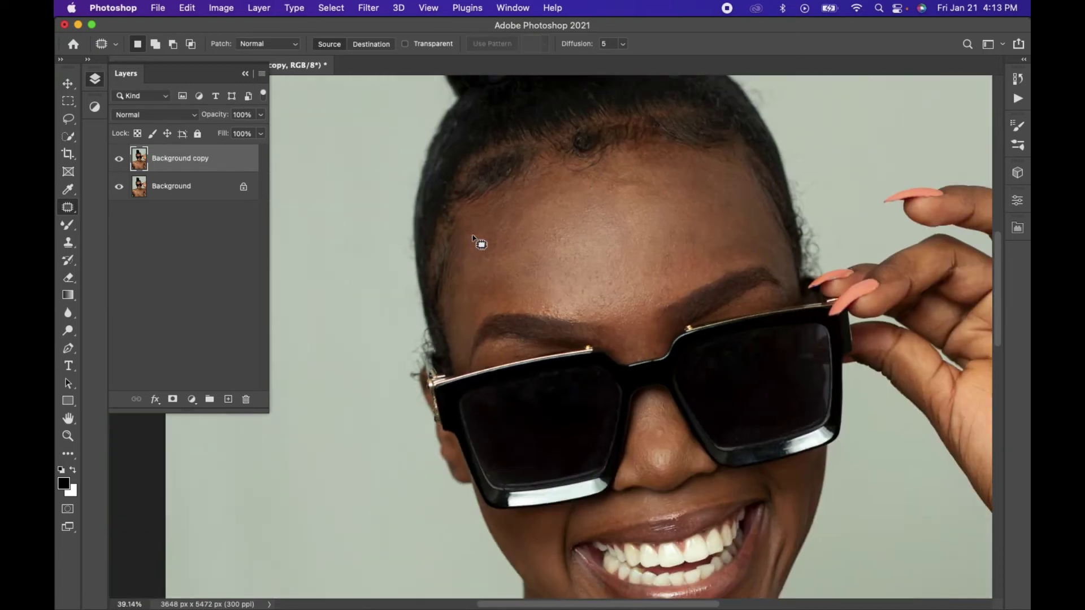
scroll(478, 242, up, 5)
scroll(480, 242, up, 3)
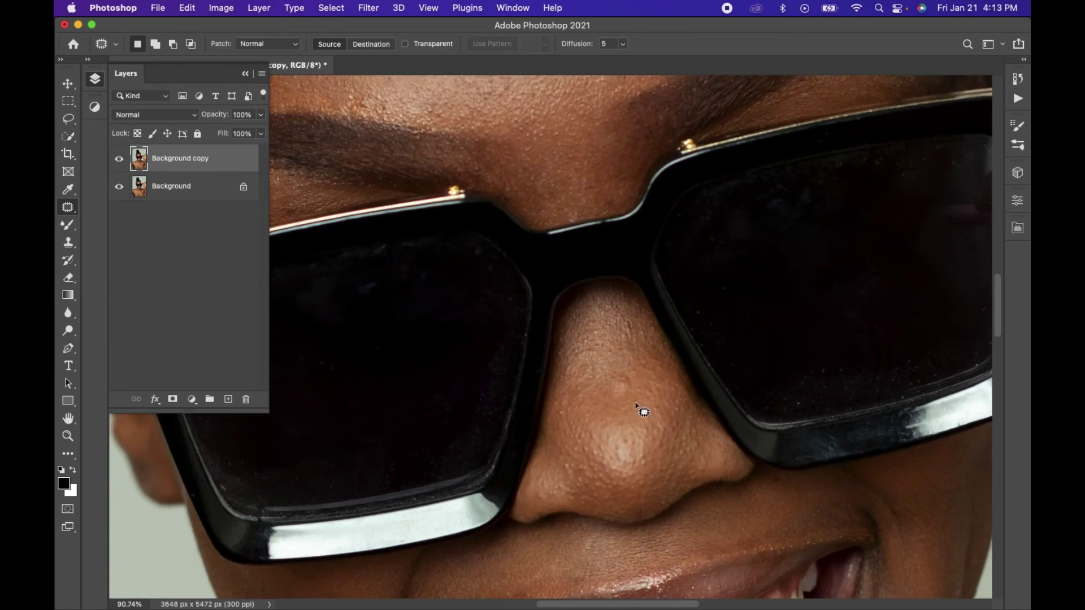
drag(628, 407, 632, 408)
key(super+d)
Patch the chin blemishes with clean skin and outline the next spot
scroll(636, 390, down, 10)
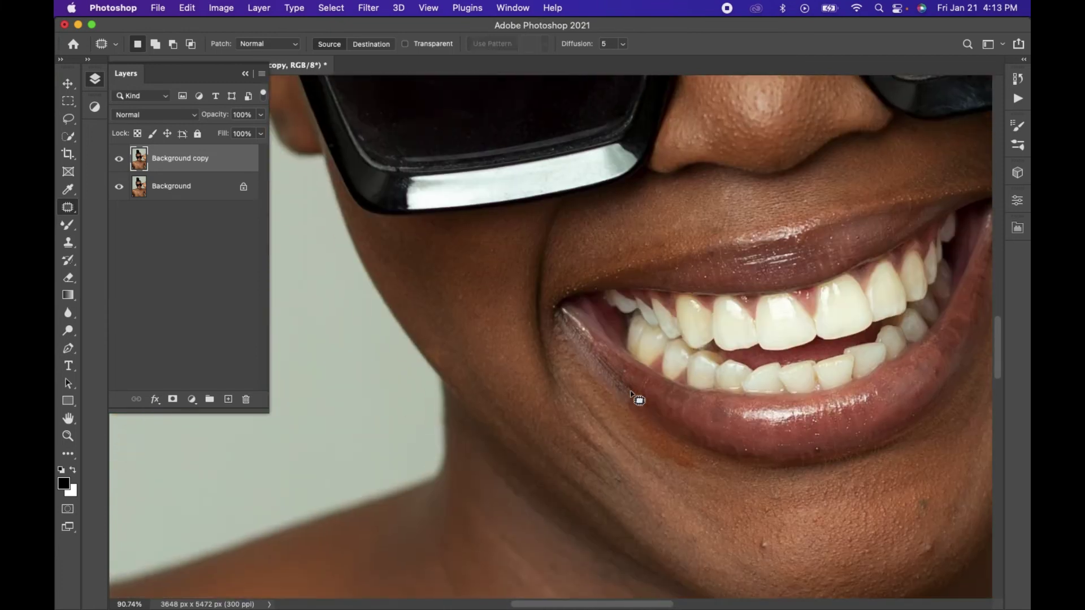
scroll(637, 393, down, 4)
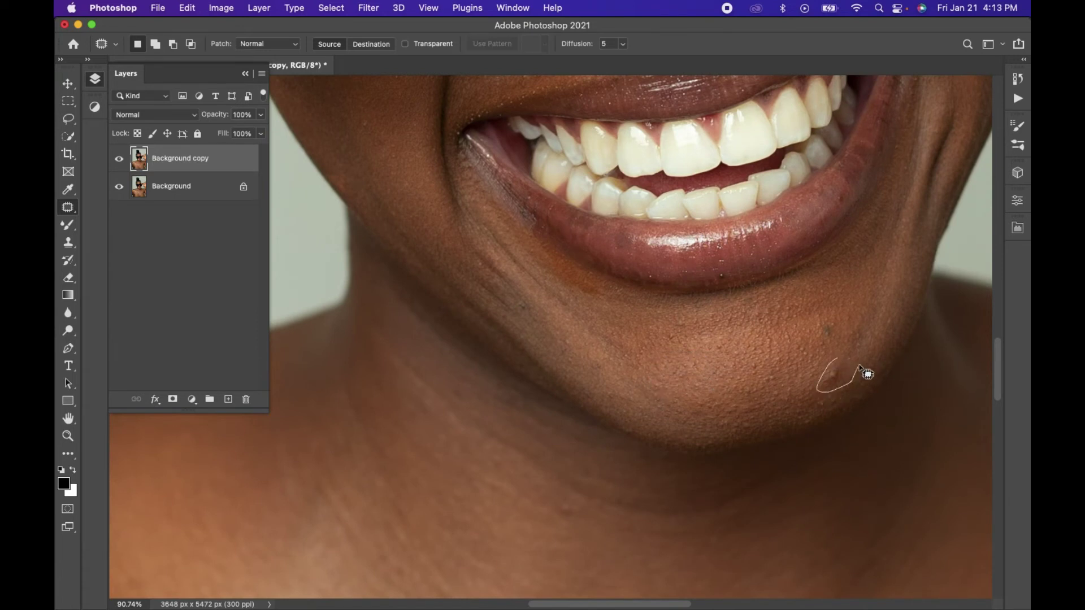
drag(860, 367, 819, 371)
key(super+d)
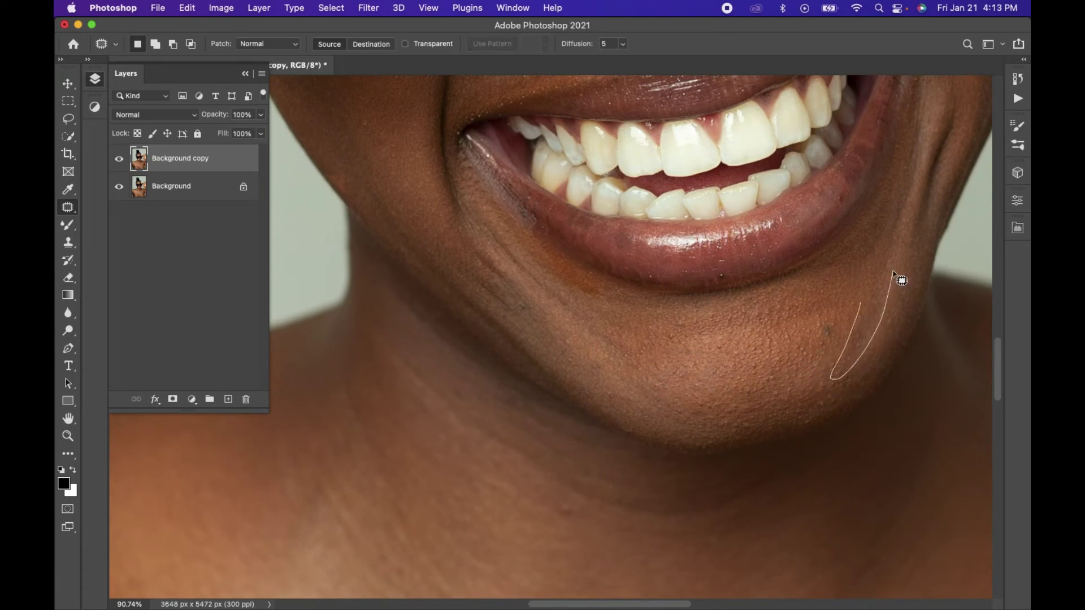
drag(894, 274, 870, 315)
scroll(870, 314, down, 4)
mouse_move(646, 359)
mouse_down()
mouse_move(675, 391)
mouse_move(666, 429)
mouse_up()
Zoom and pan the view in on the upper forehead
scroll(667, 432, left, 2)
scroll(667, 433, down, 3)
scroll(667, 433, down, 3)
scroll(668, 433, down, 3)
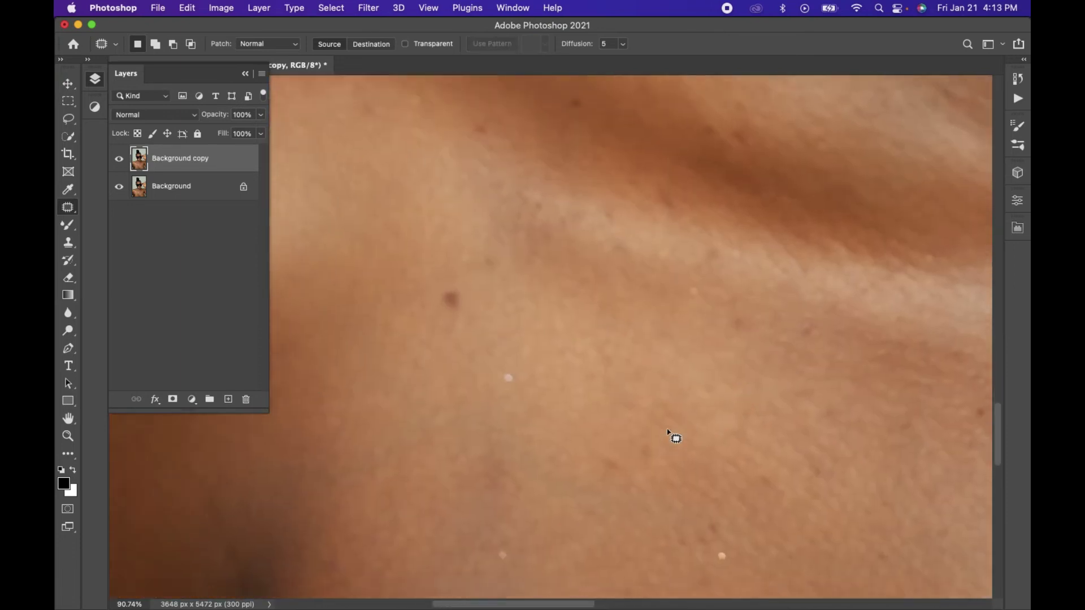
scroll(670, 480, down, 3)
scroll(671, 502, down, 3)
scroll(671, 502, down, 2)
scroll(667, 500, down, 2)
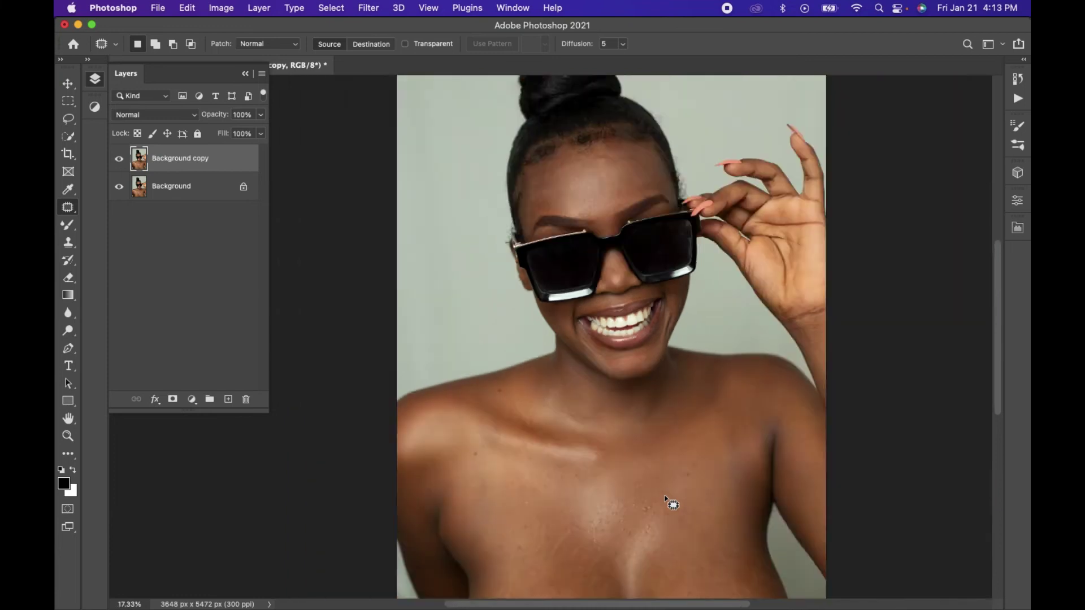
scroll(666, 501, up, 3)
scroll(670, 503, up, 2)
scroll(670, 503, down, 1)
scroll(667, 501, up, 2)
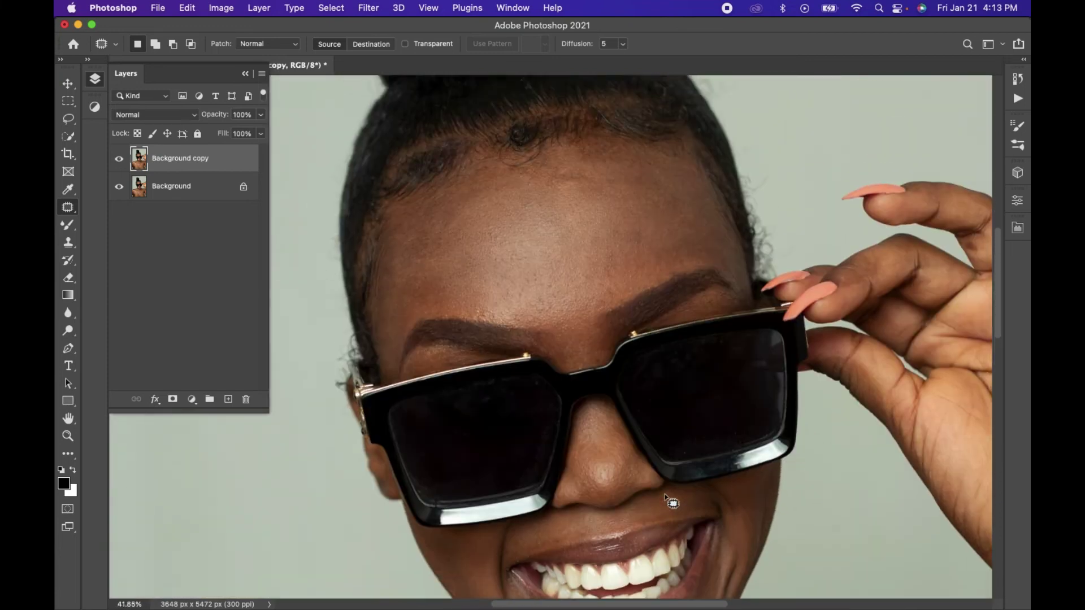
scroll(667, 500, up, 2)
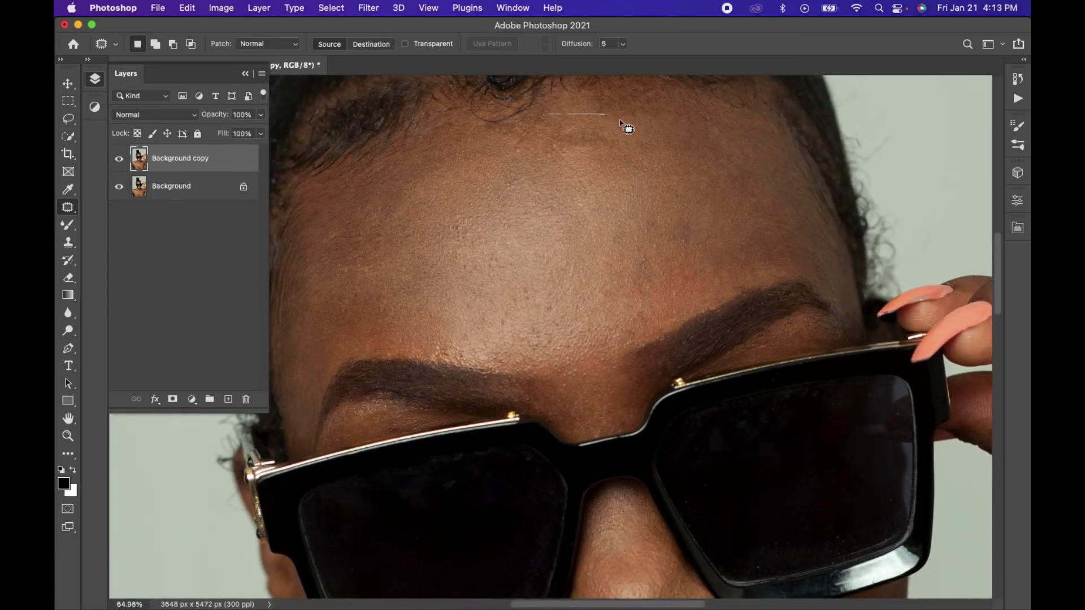
Patch the upper forehead blemishes with clean forehead skin and deselect
drag(511, 165, 542, 116)
drag(574, 155, 501, 247)
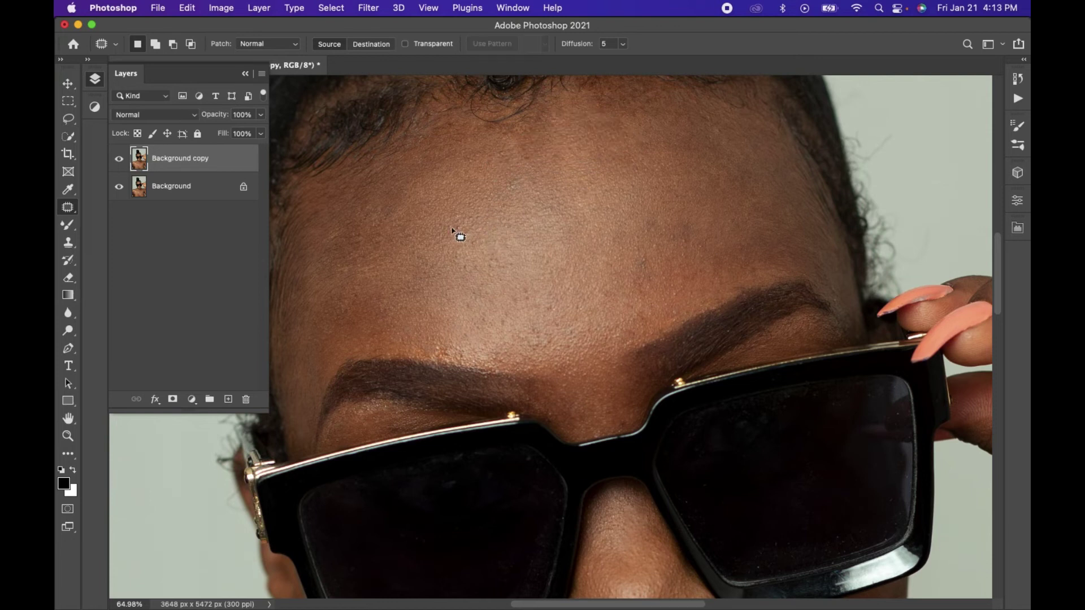
key(ctrl+d)
click(119, 162)
click(119, 161)
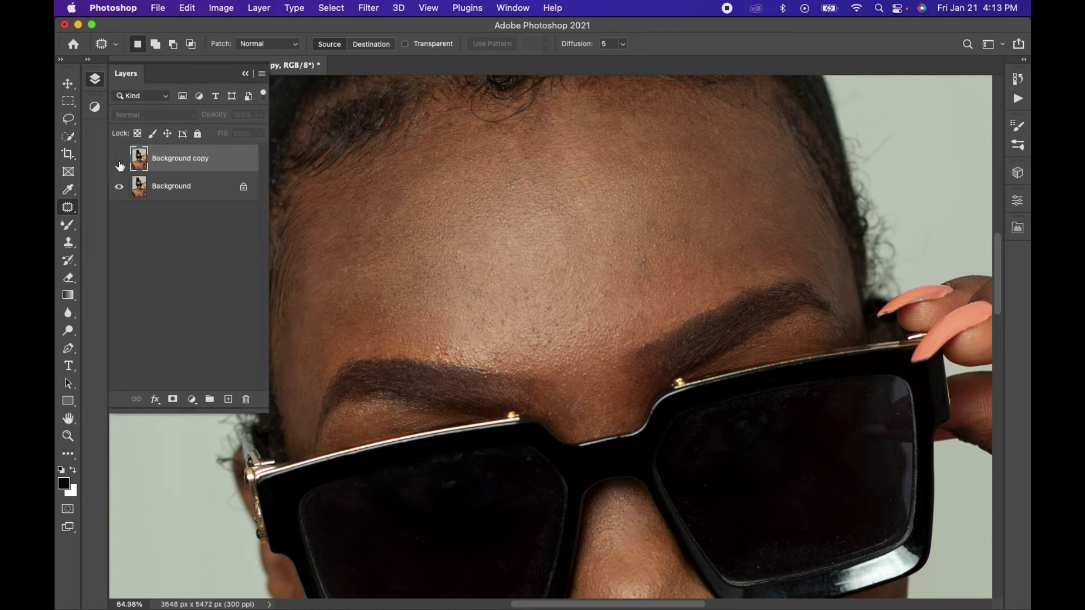
click(119, 161)
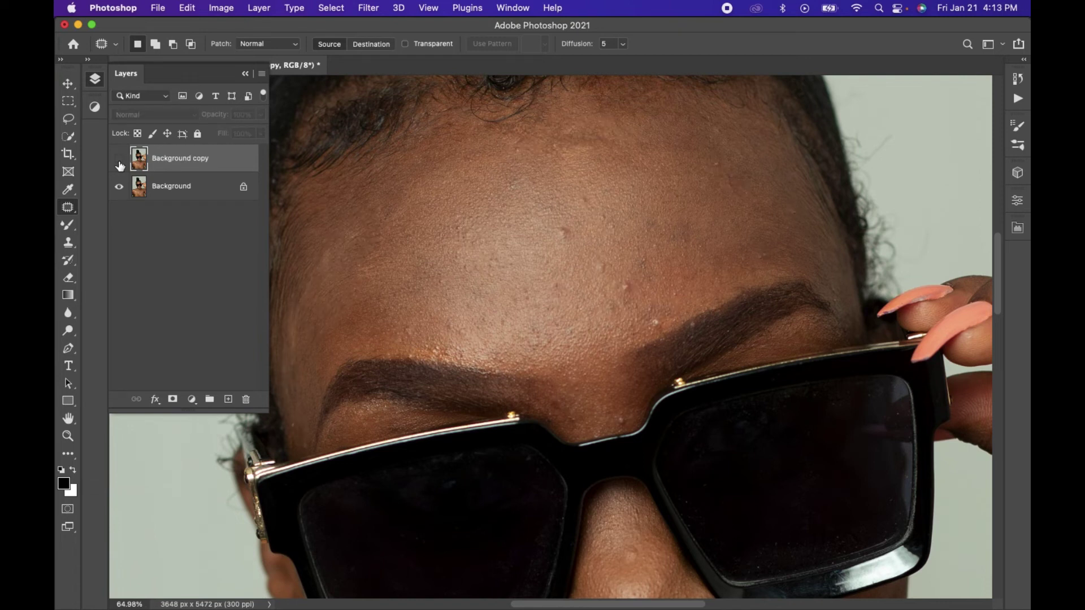
click(120, 161)
click(120, 161)
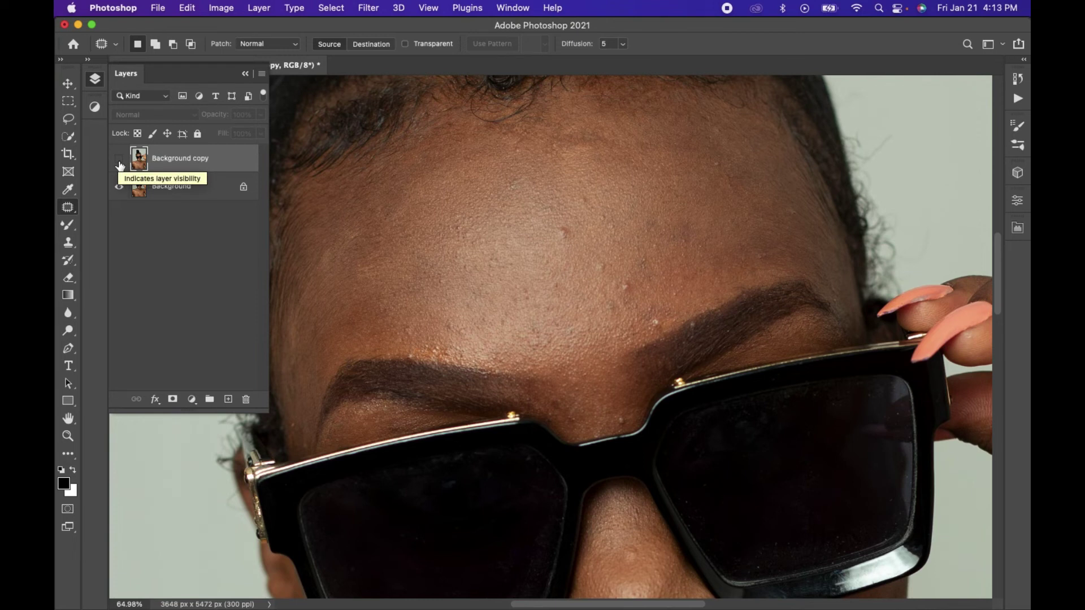
click(120, 160)
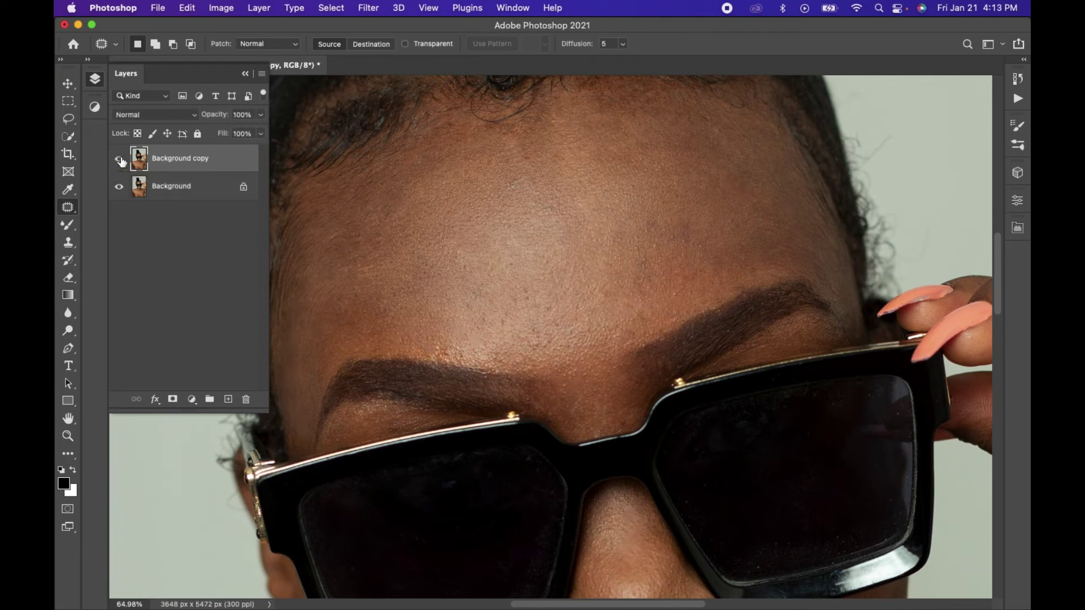
scroll(741, 169, down, 3)
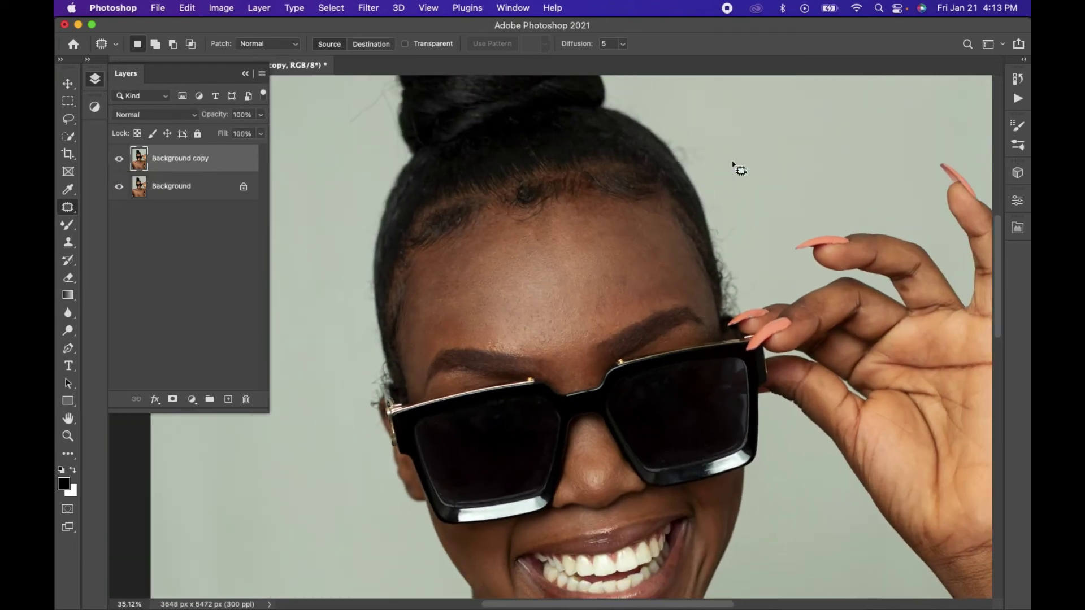
Patch the first three chest spots, deselecting after each
scroll(741, 169, down, 5)
scroll(740, 169, down, 2)
scroll(739, 169, up, 2)
scroll(739, 169, down, 5)
scroll(739, 169, down, 2)
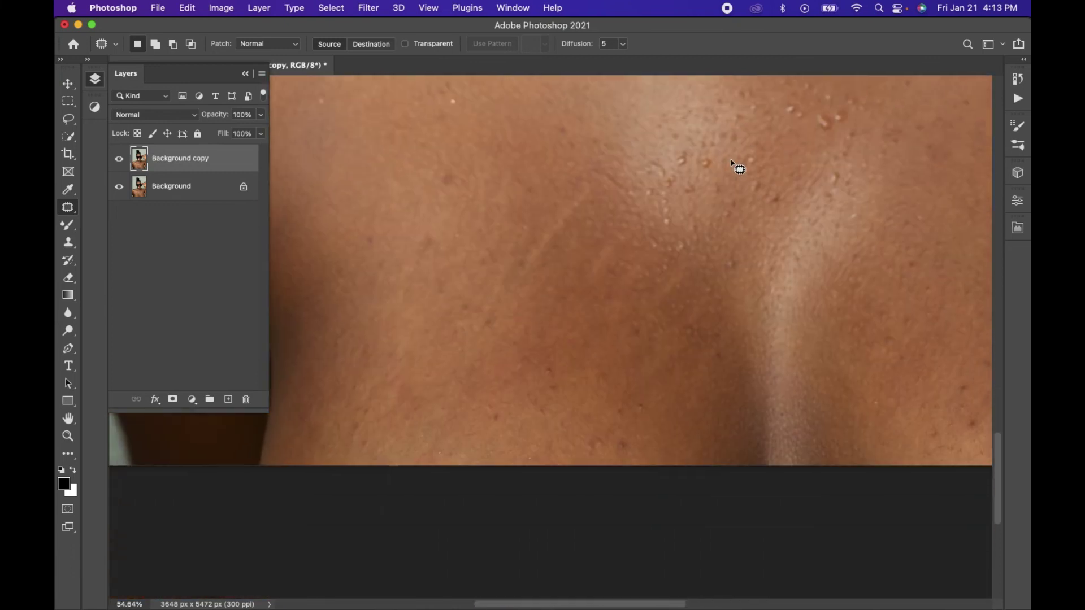
mouse_move(520, 300)
mouse_down()
mouse_move(588, 208)
mouse_move(446, 392)
mouse_up()
click(498, 293)
scroll(511, 281, right, 3)
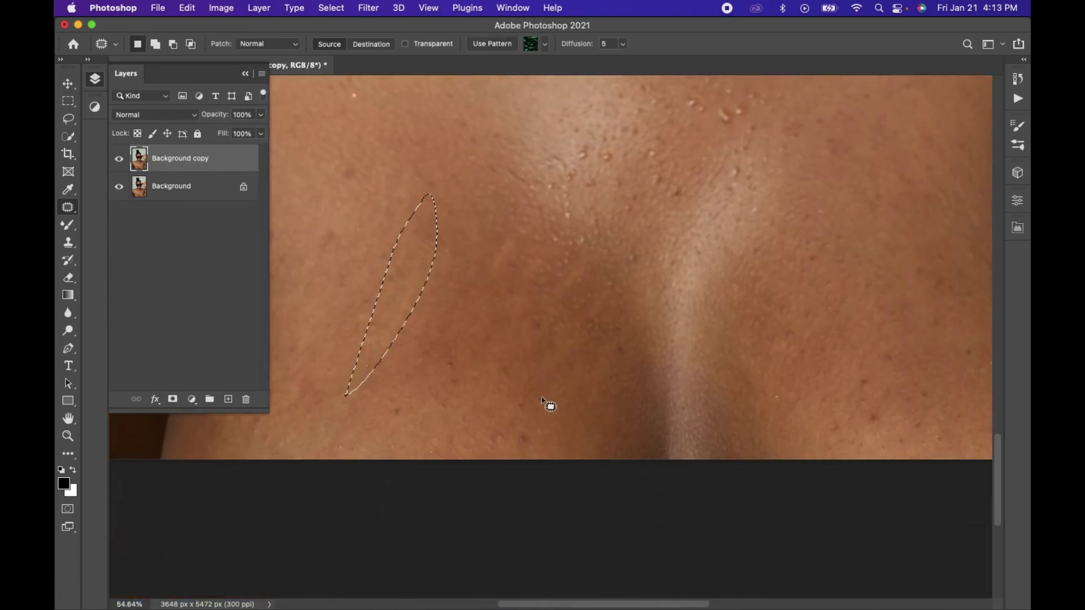
mouse_move(535, 388)
mouse_down()
mouse_move(499, 422)
mouse_move(577, 400)
mouse_up()
click(431, 362)
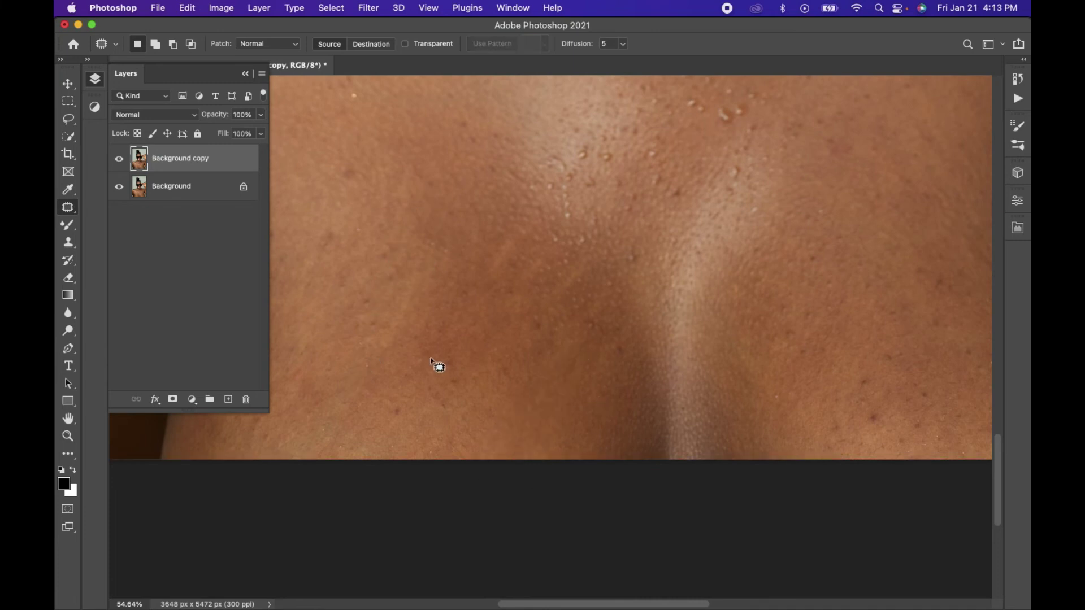
drag(470, 389, 438, 344)
Patch three more chest blemishes onto clean nearby skin
scroll(441, 273, up, 3)
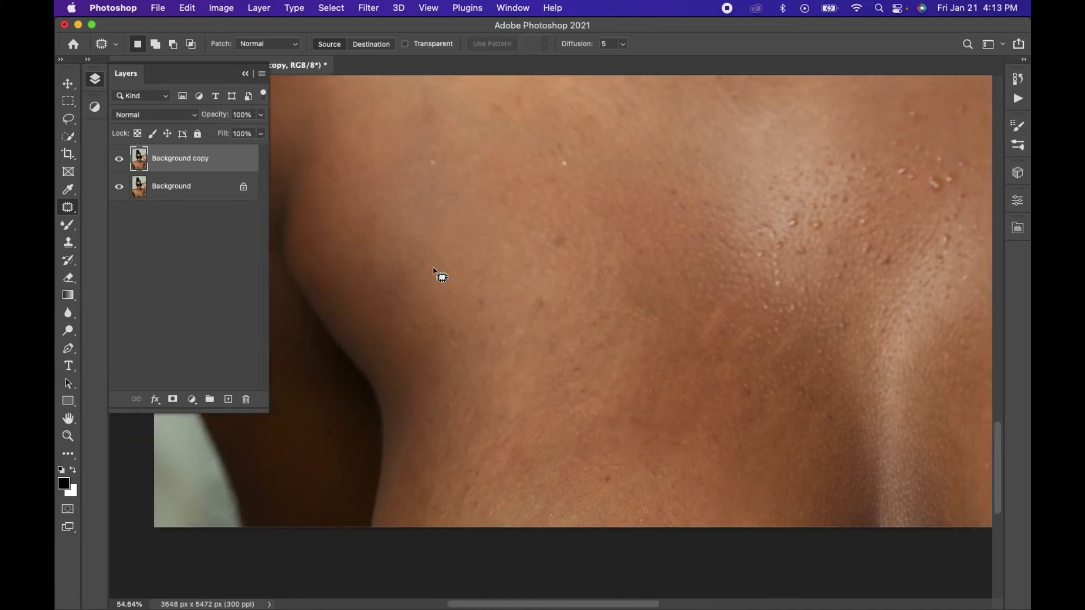
scroll(441, 274, left, 2)
drag(444, 395, 440, 278)
drag(485, 327, 493, 216)
key(ctrl+d)
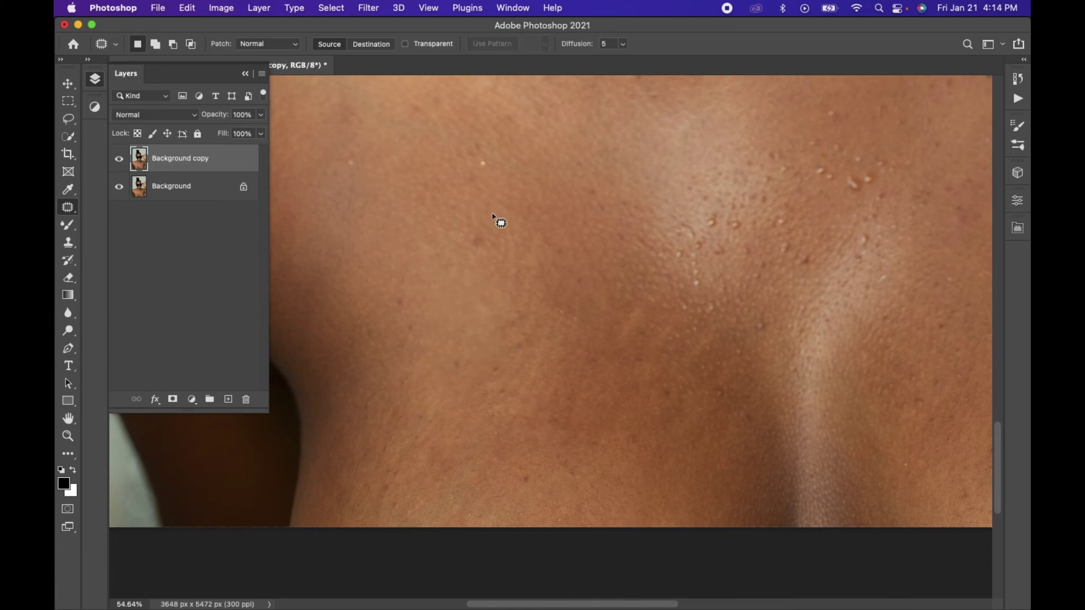
mouse_move(463, 252)
mouse_down()
mouse_move(459, 216)
mouse_move(373, 308)
mouse_up()
key(ctrl+d)
drag(357, 385, 360, 252)
Patch the blemishes near the shoulder with clean skin
scroll(361, 252, up, 3)
scroll(360, 252, right, 2)
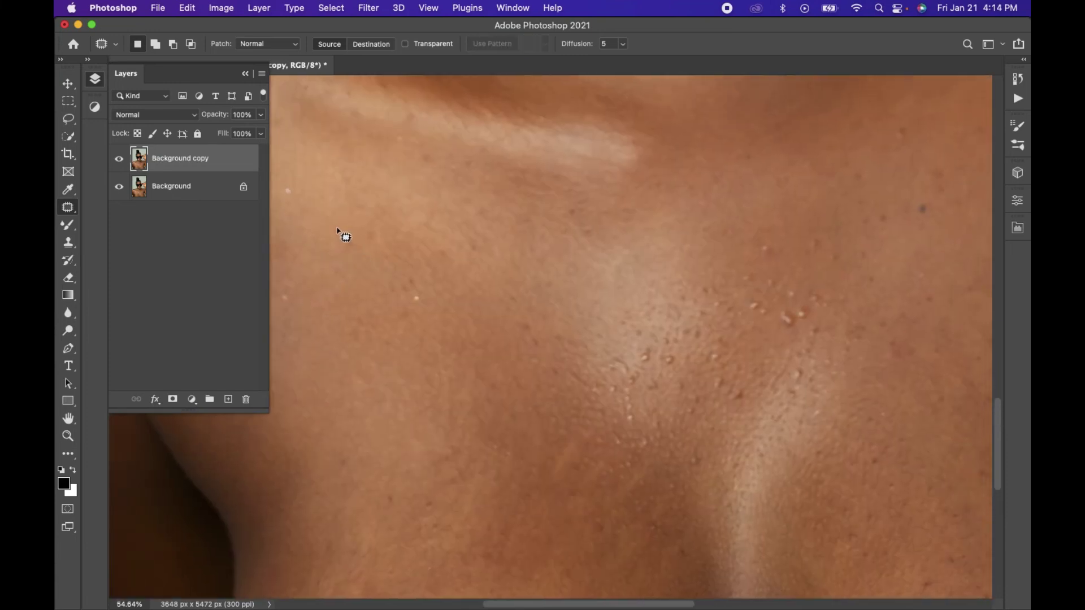
drag(356, 303, 334, 342)
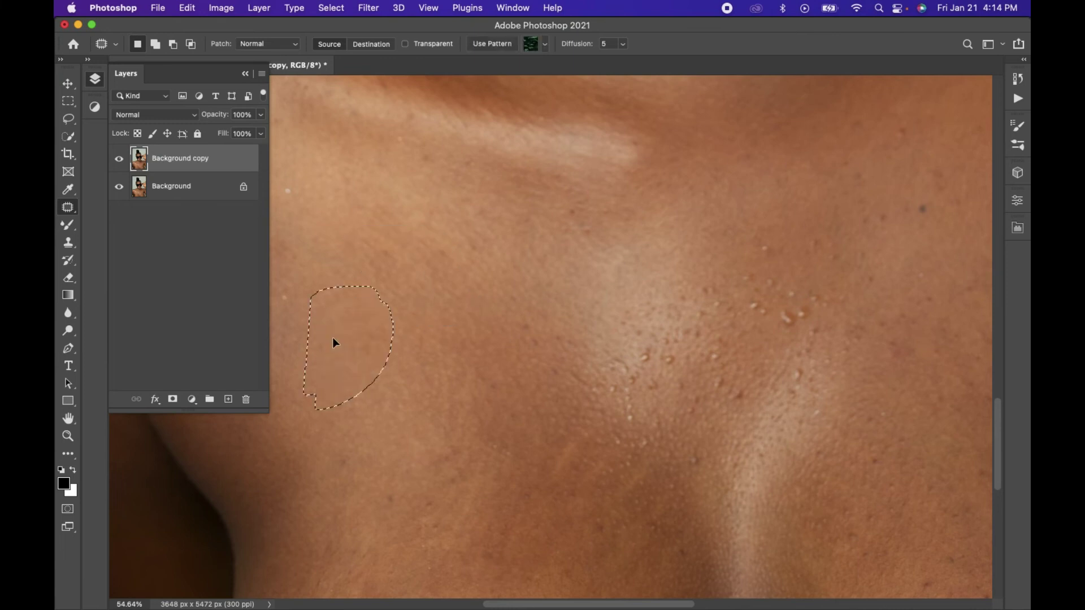
scroll(318, 318, up, 2)
scroll(318, 318, left, 3)
mouse_move(383, 385)
mouse_down()
mouse_move(362, 407)
mouse_move(432, 322)
mouse_move(445, 243)
mouse_up()
scroll(477, 381, up, 3)
scroll(477, 381, right, 5)
drag(394, 305, 447, 265)
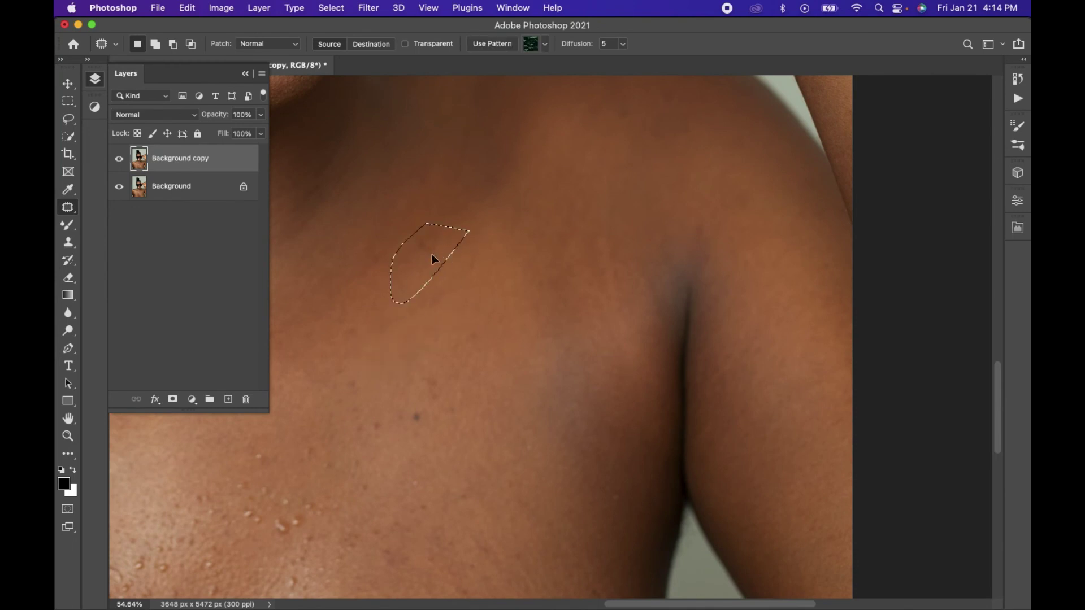
scroll(468, 291, down, 6)
Toggle the Background copy visibility to compare the original and retouched skin
scroll(468, 290, up, 2)
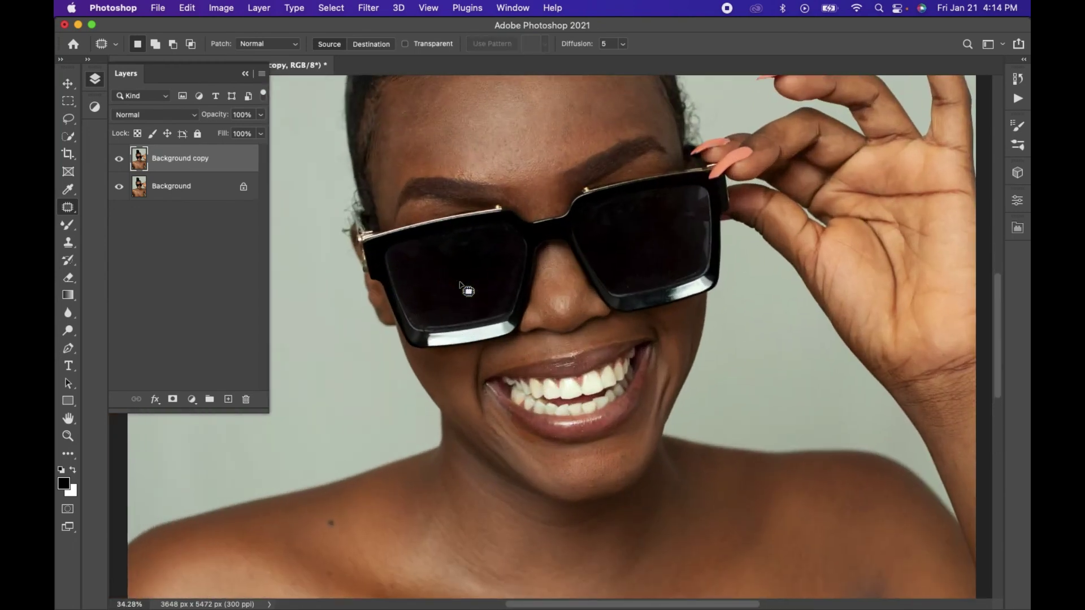
scroll(468, 290, up, 1)
scroll(468, 290, up, 1)
scroll(468, 290, up, 2)
scroll(468, 290, down, 1)
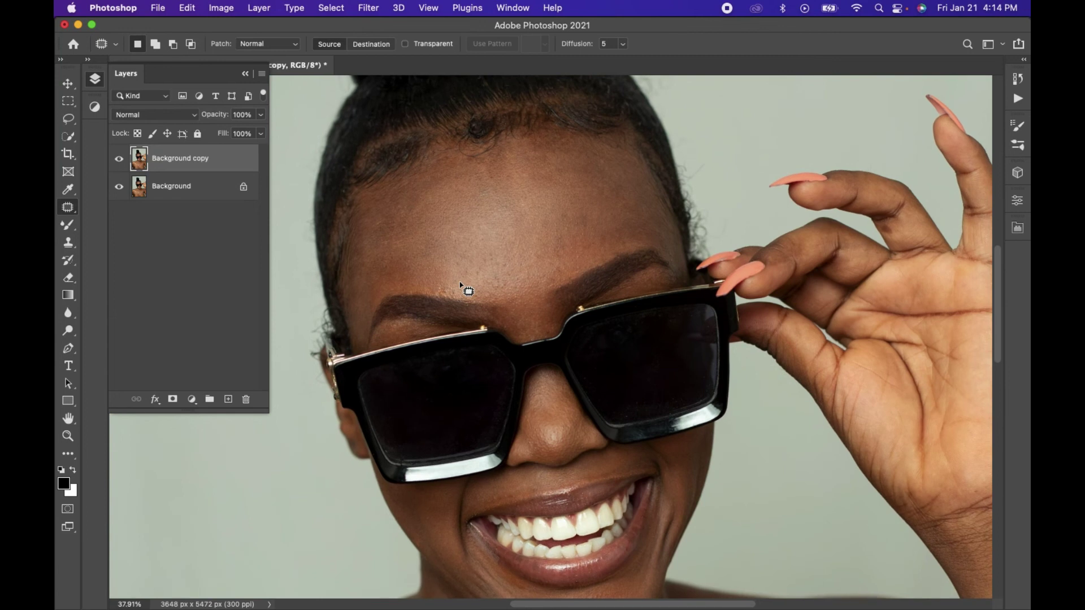
click(118, 159)
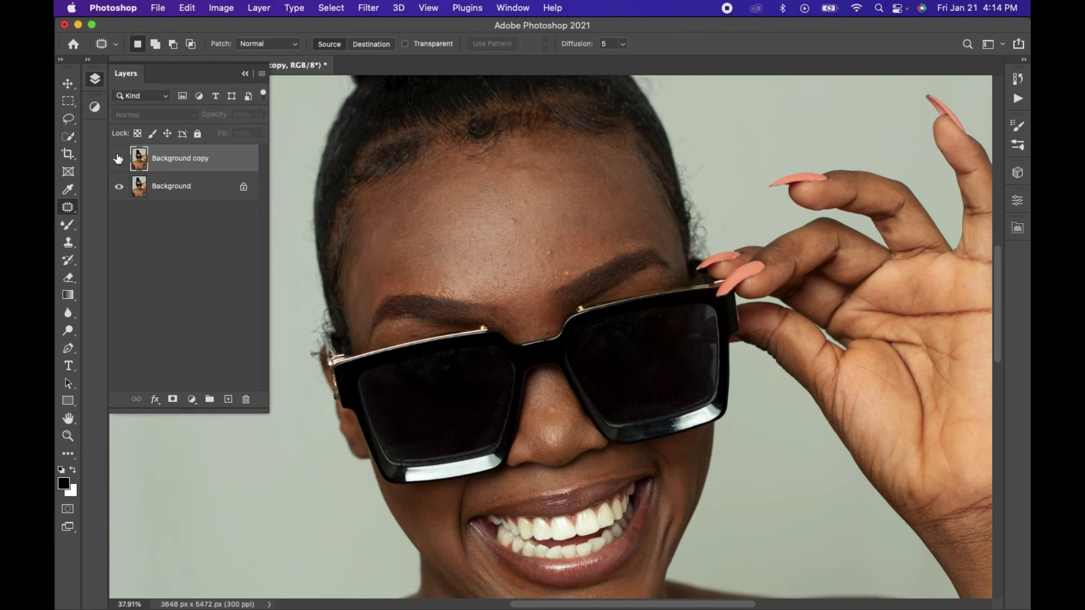
click(118, 158)
click(118, 159)
Dismiss the Background copy layer's context menu unchanged and switch to Finder
right_click(117, 159)
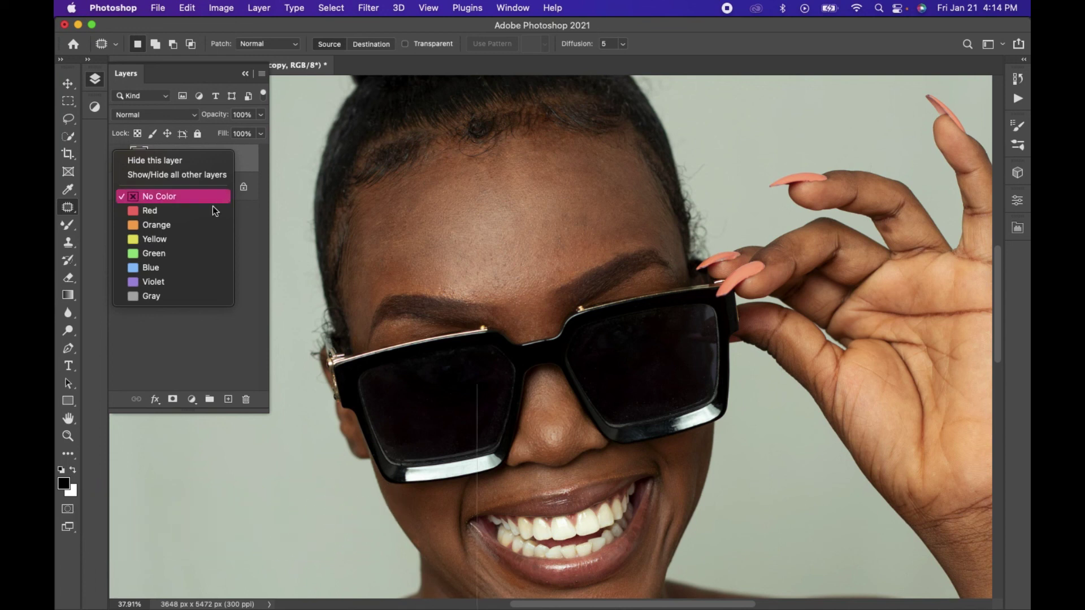
click(215, 338)
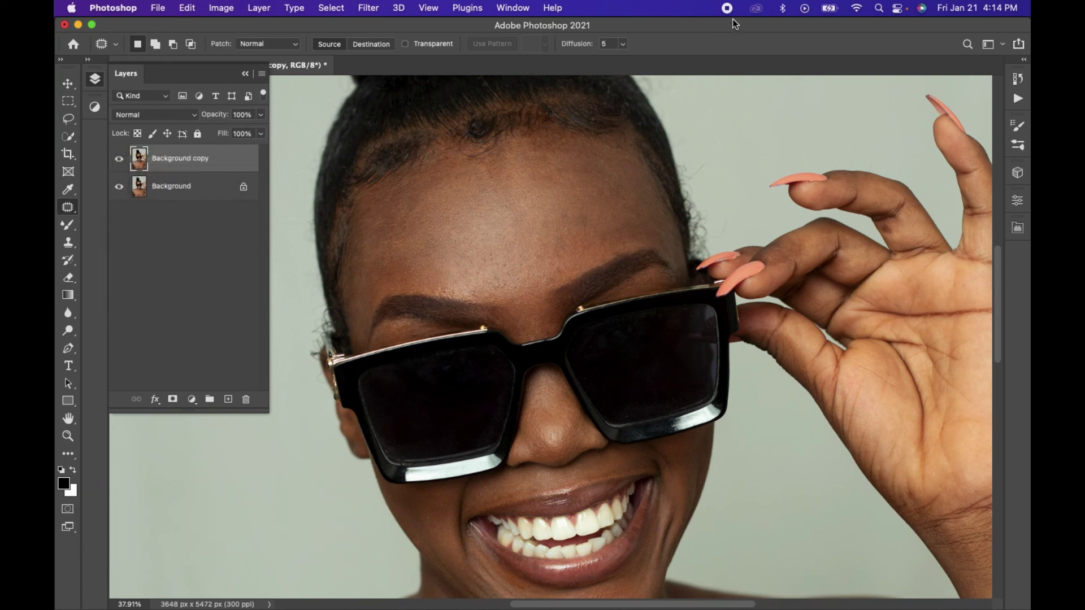
key(super+Tab)
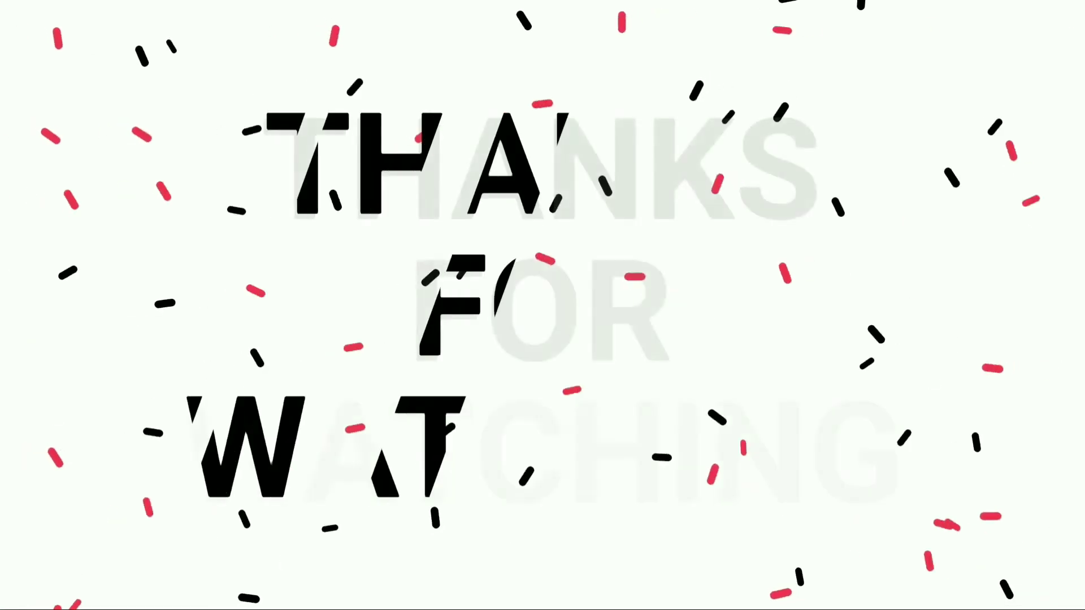